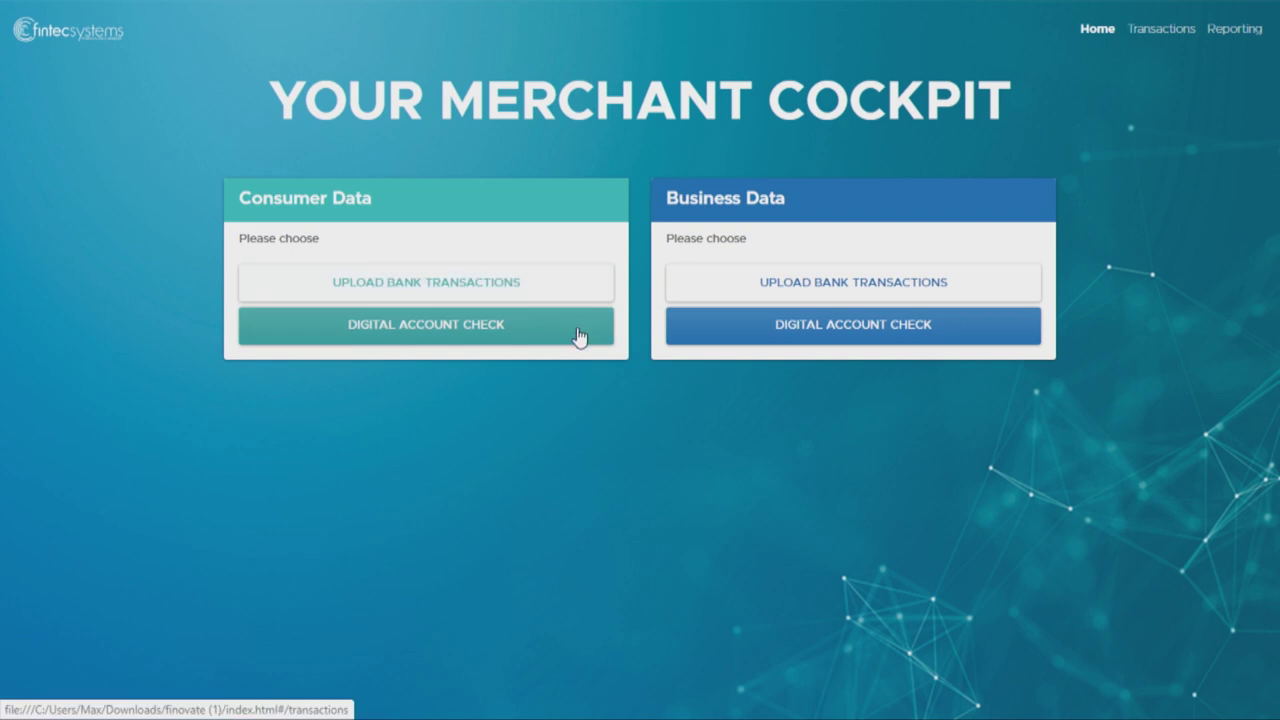
Step: From Digital Account Check, expand Customer 1 and download their account statement as a PDF
left_click(574, 295)
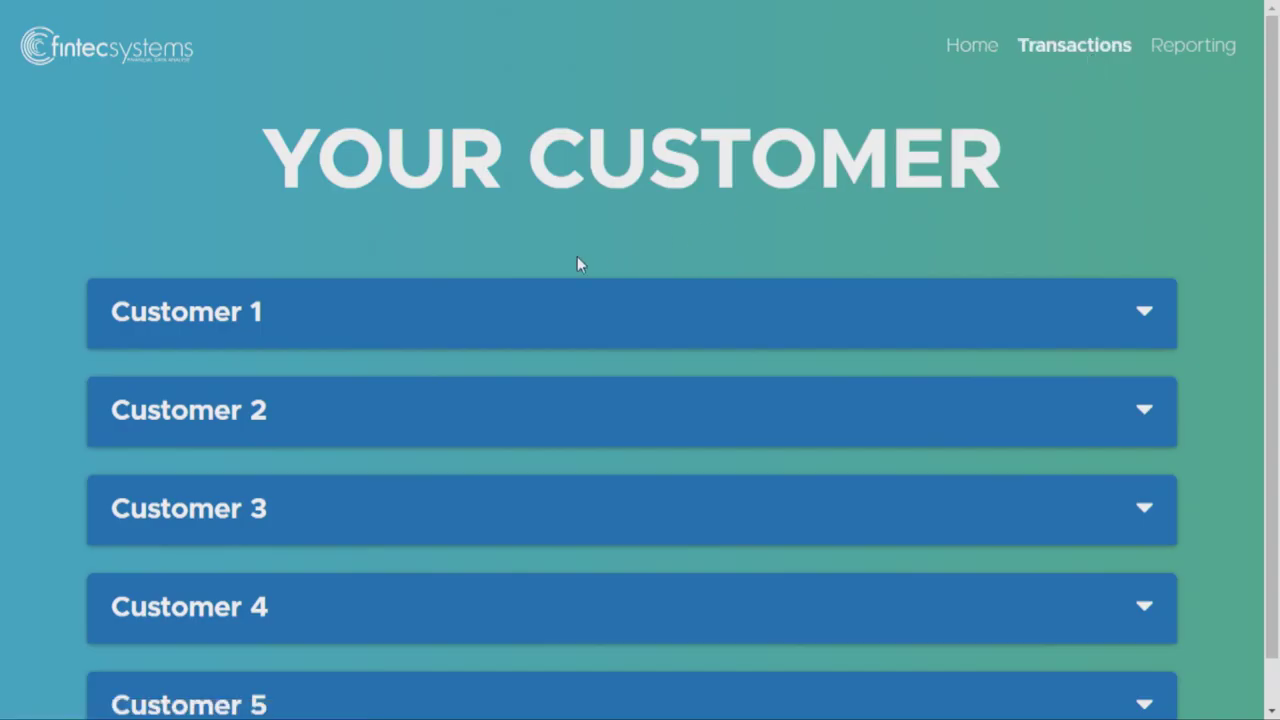
left_click(302, 320)
scroll(300, 320, "down", 3)
left_click(231, 246)
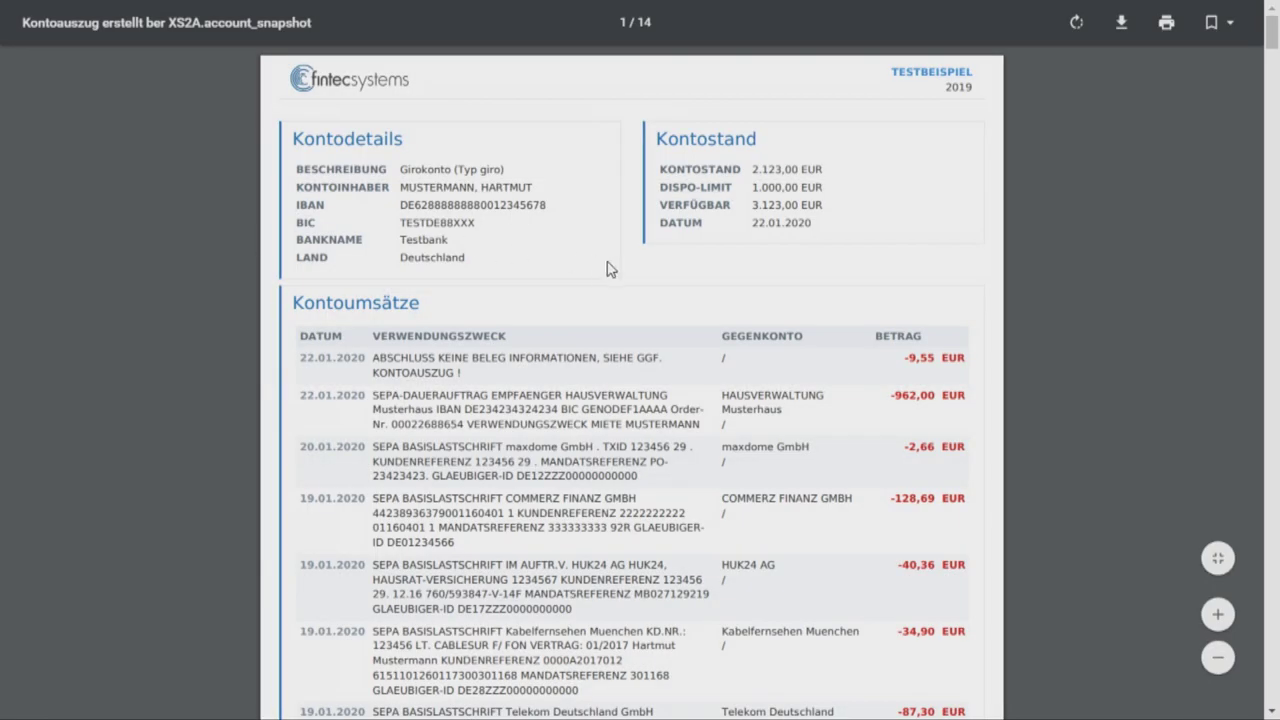
scroll(607, 268, "up", 2)
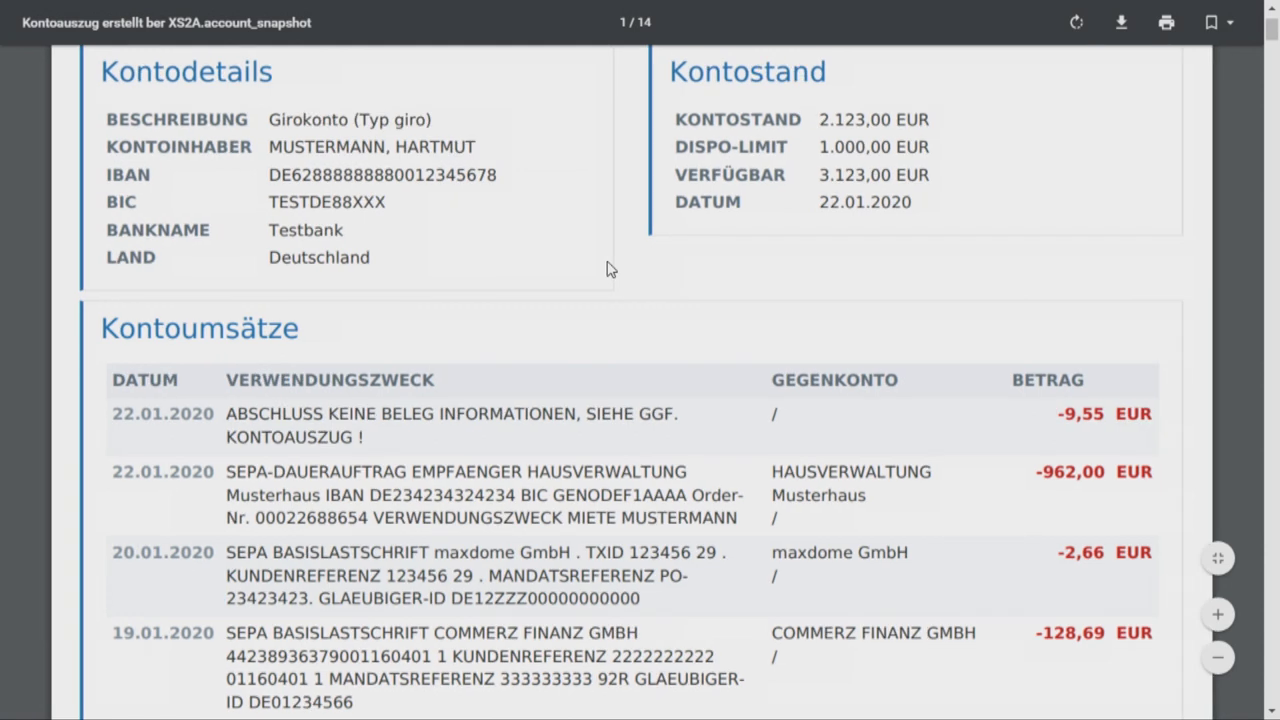
scroll(607, 268, "down", 2)
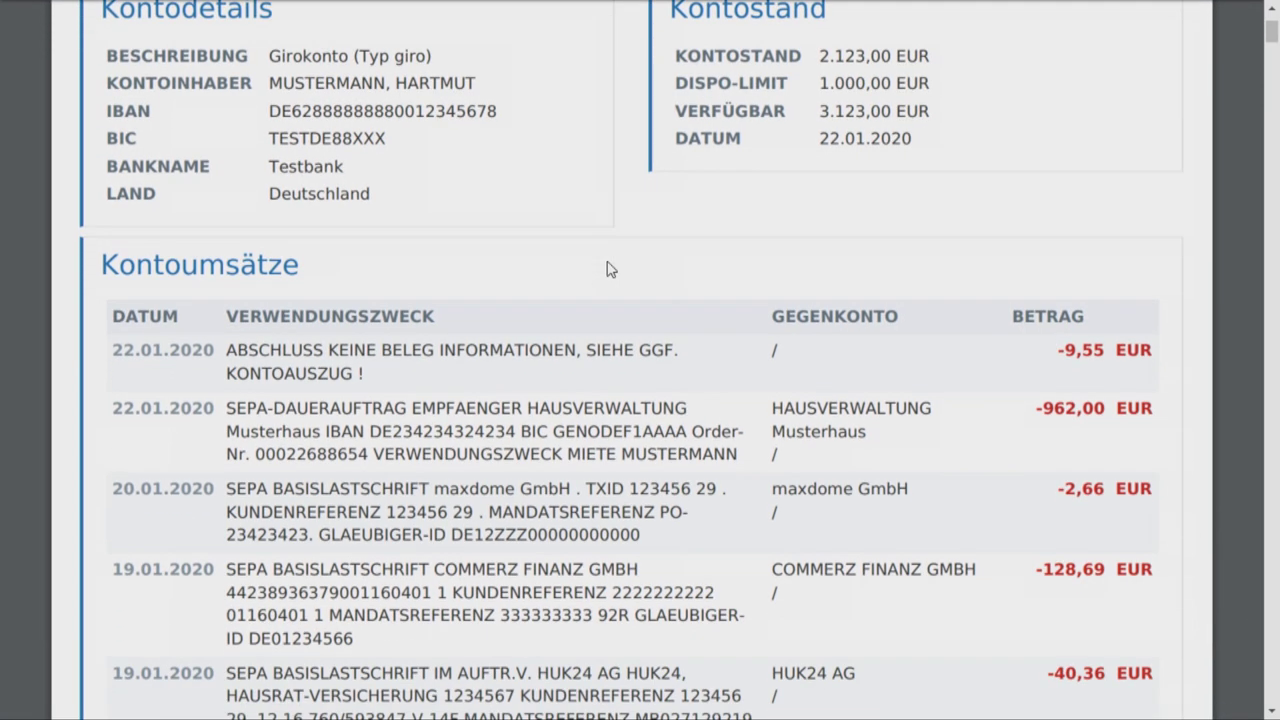
scroll(607, 268, "down", 8)
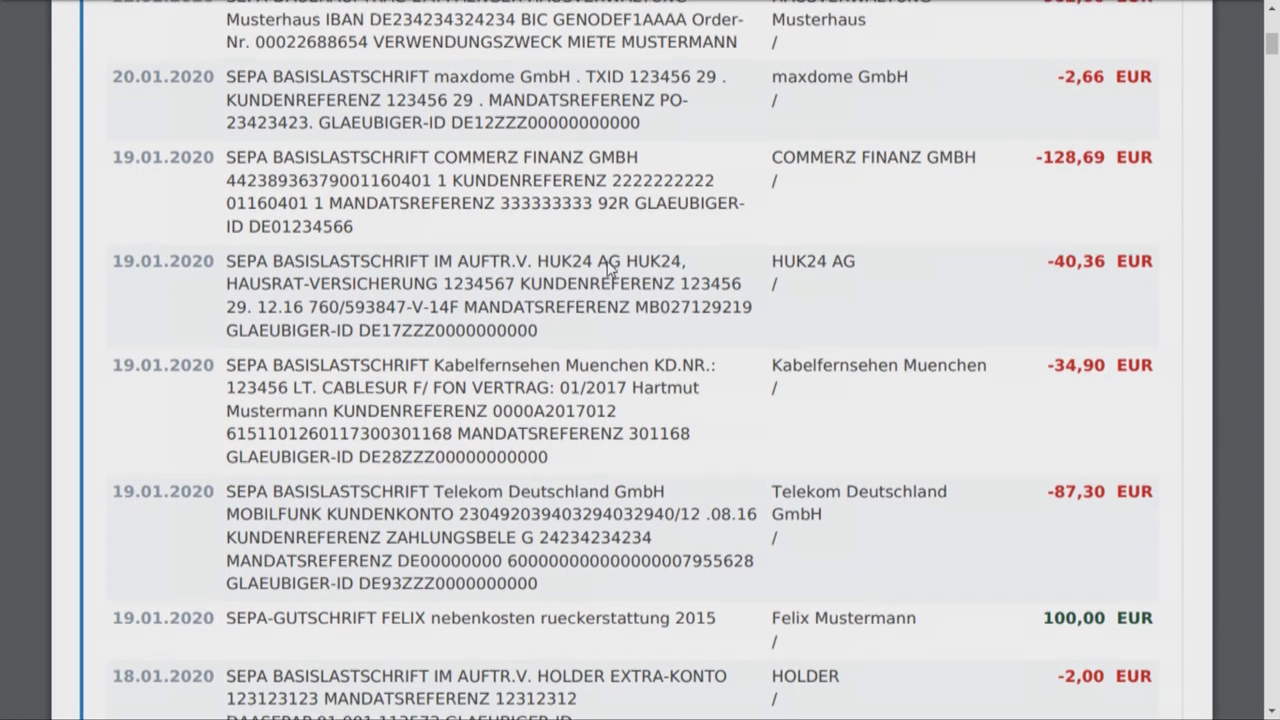
scroll(607, 268, "down", 14)
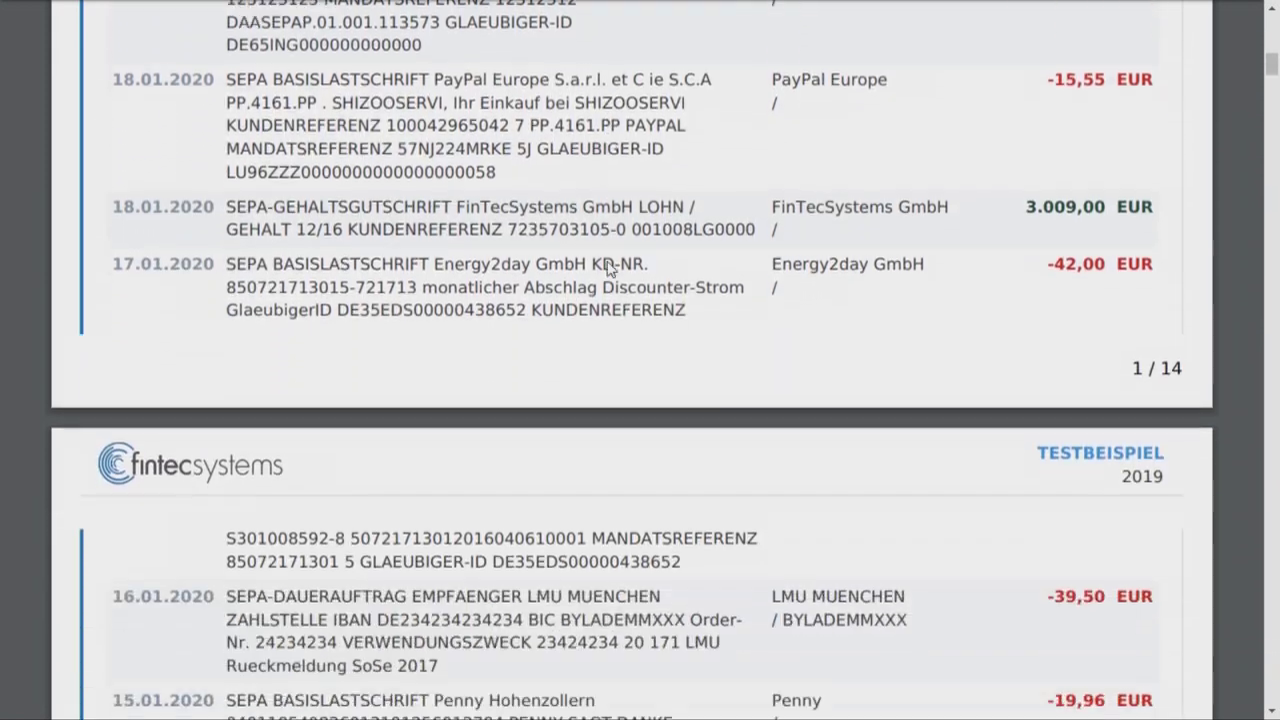
scroll(607, 268, "down", 13)
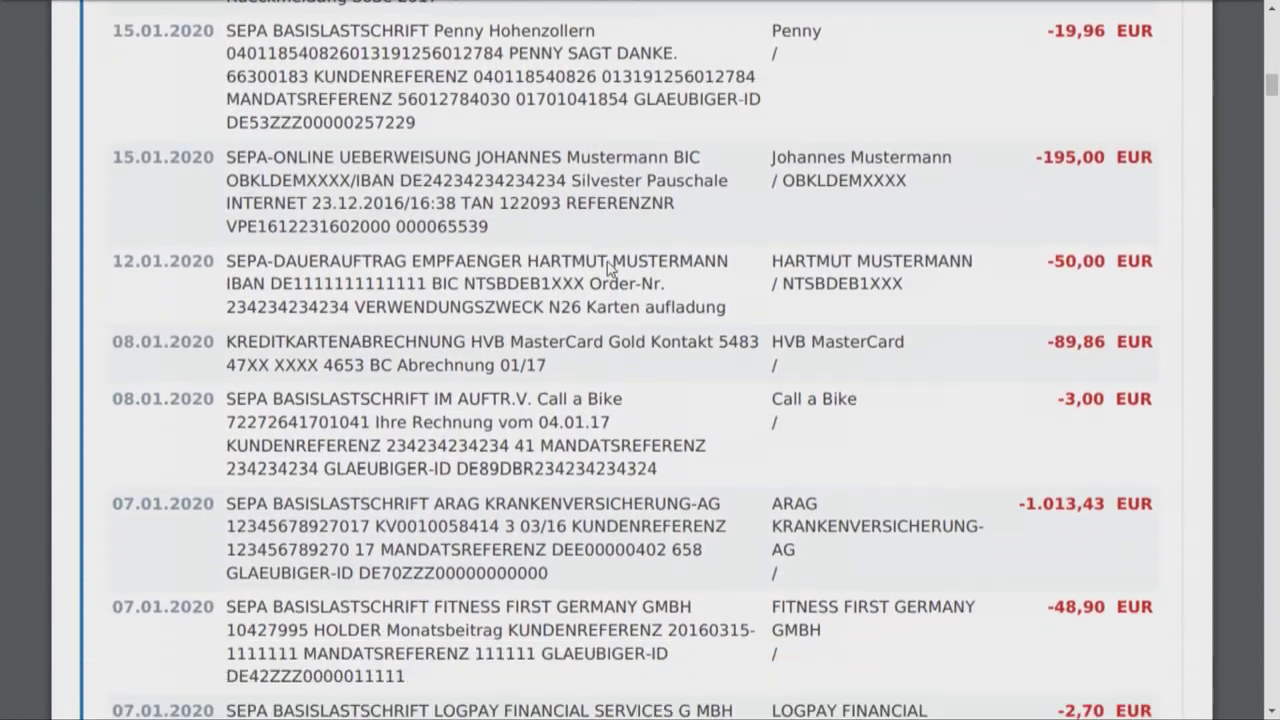
scroll(607, 268, "down", 2)
key("ctrl+minus")
key("ctrl+minus")
key("ctrl+minus")
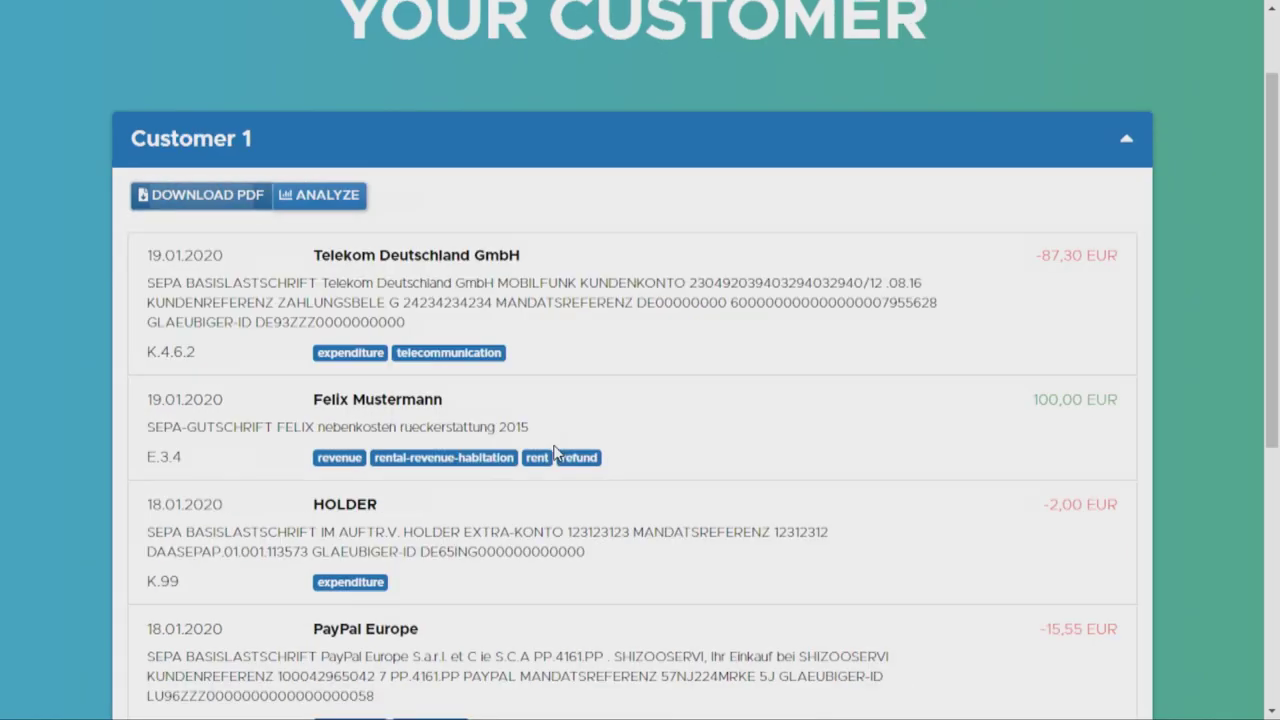
Step: Close the PDF statement and return to Customer 1's categorised transactions page
key("ctrl+w")
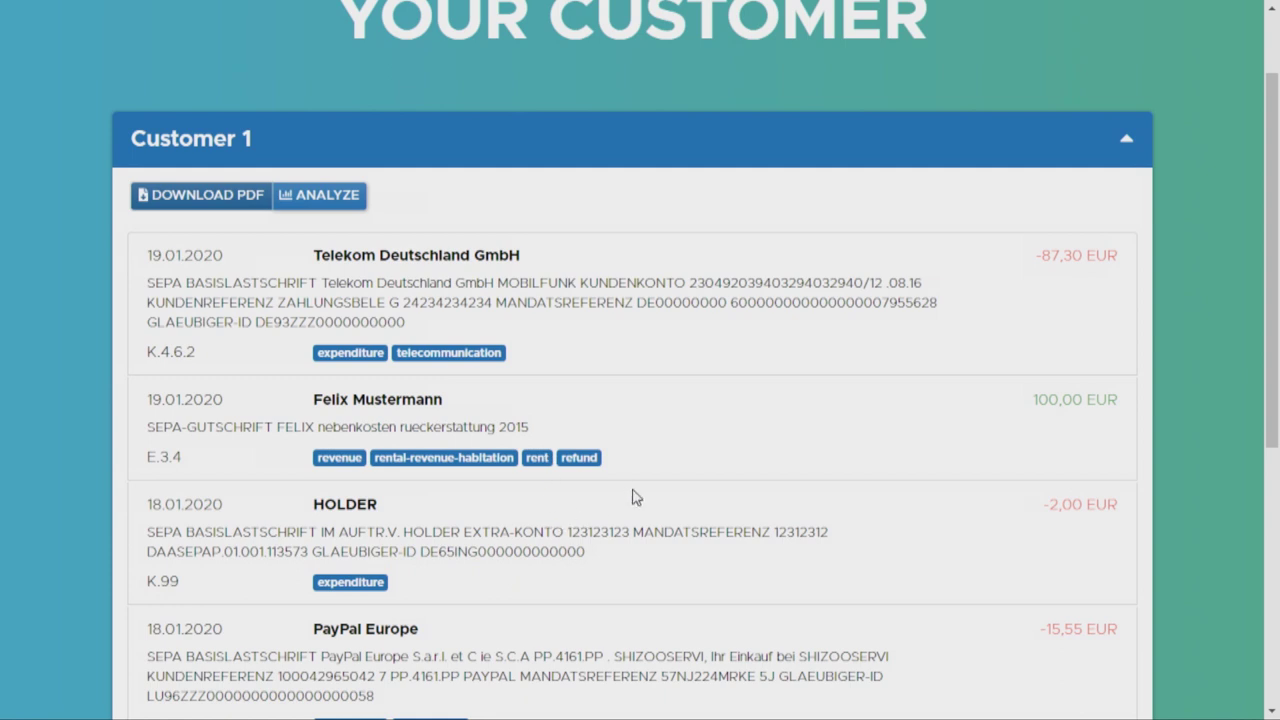
scroll(645, 494, "down", 1)
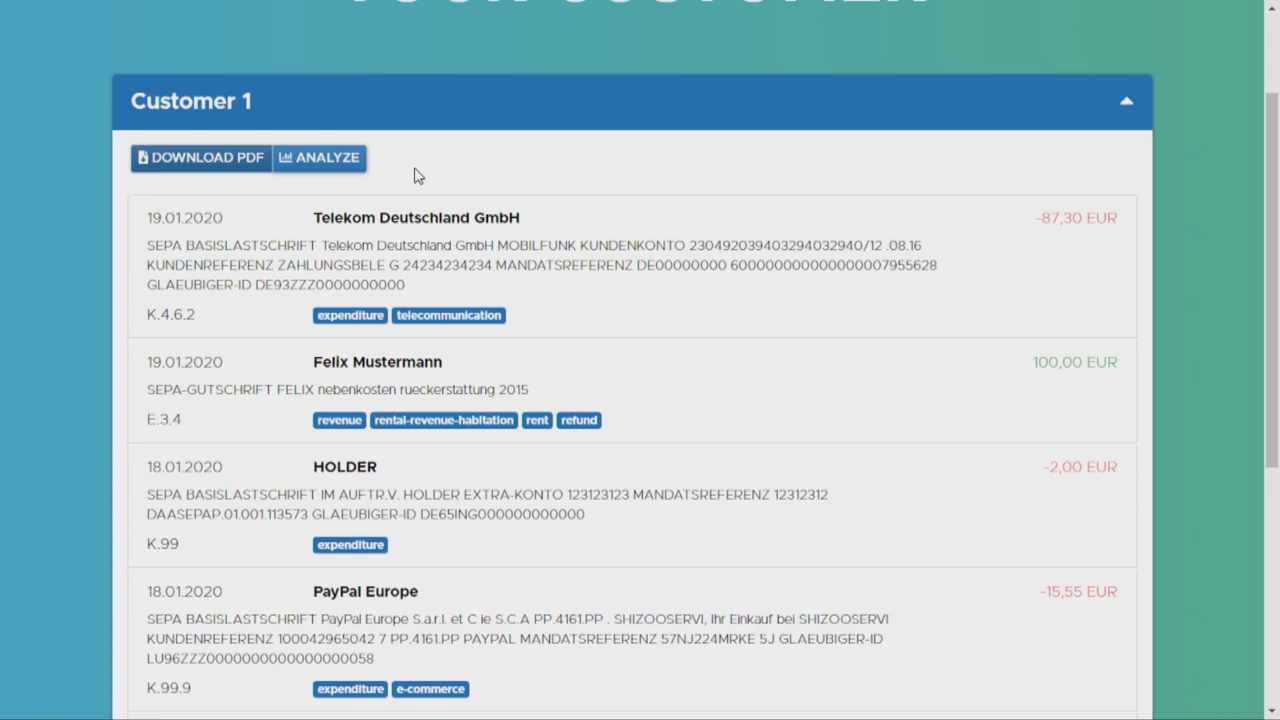
Step: Start an analysis report for Customer 1 named 'your customer' covering the last 90 days
left_click(343, 160)
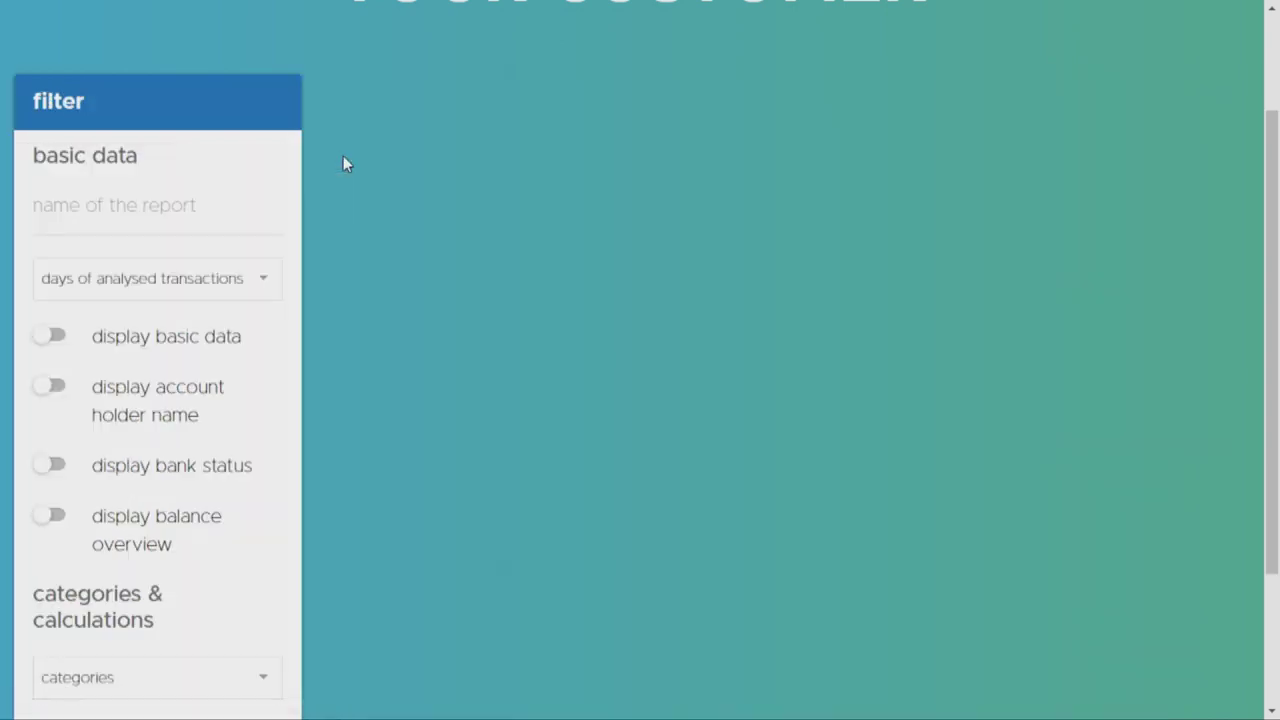
scroll(343, 163, "up", 2)
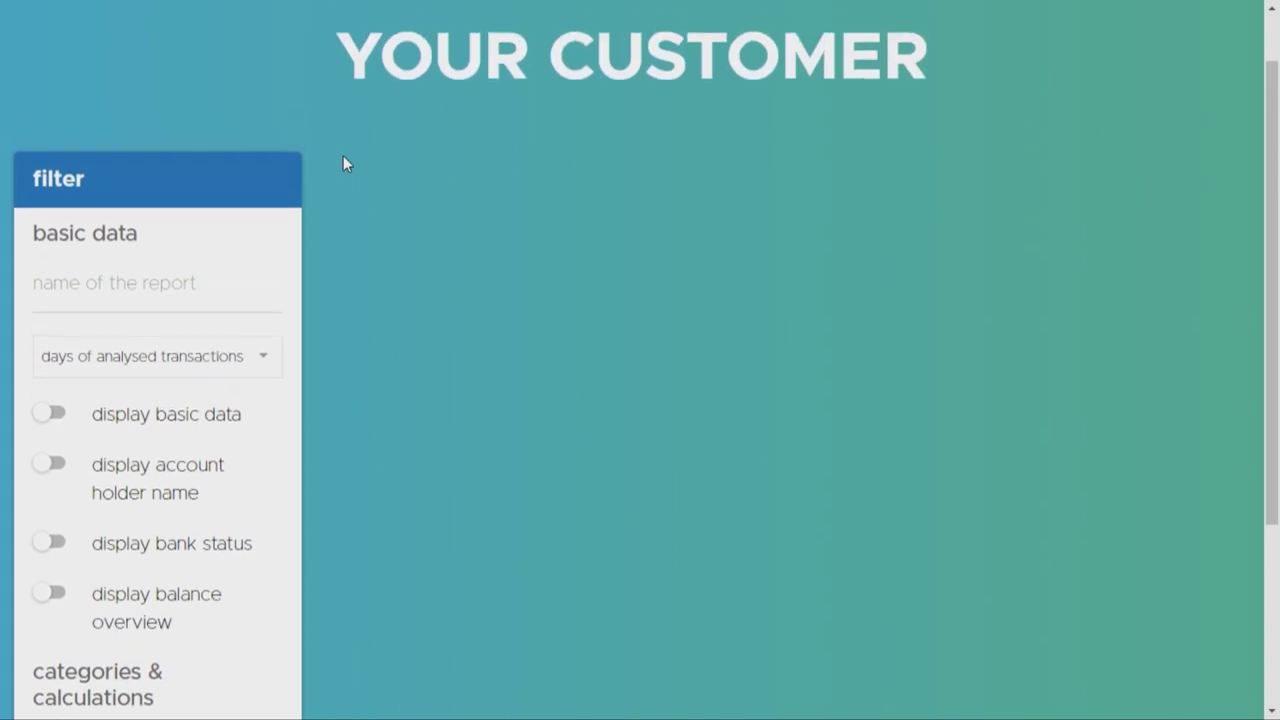
left_click(123, 287)
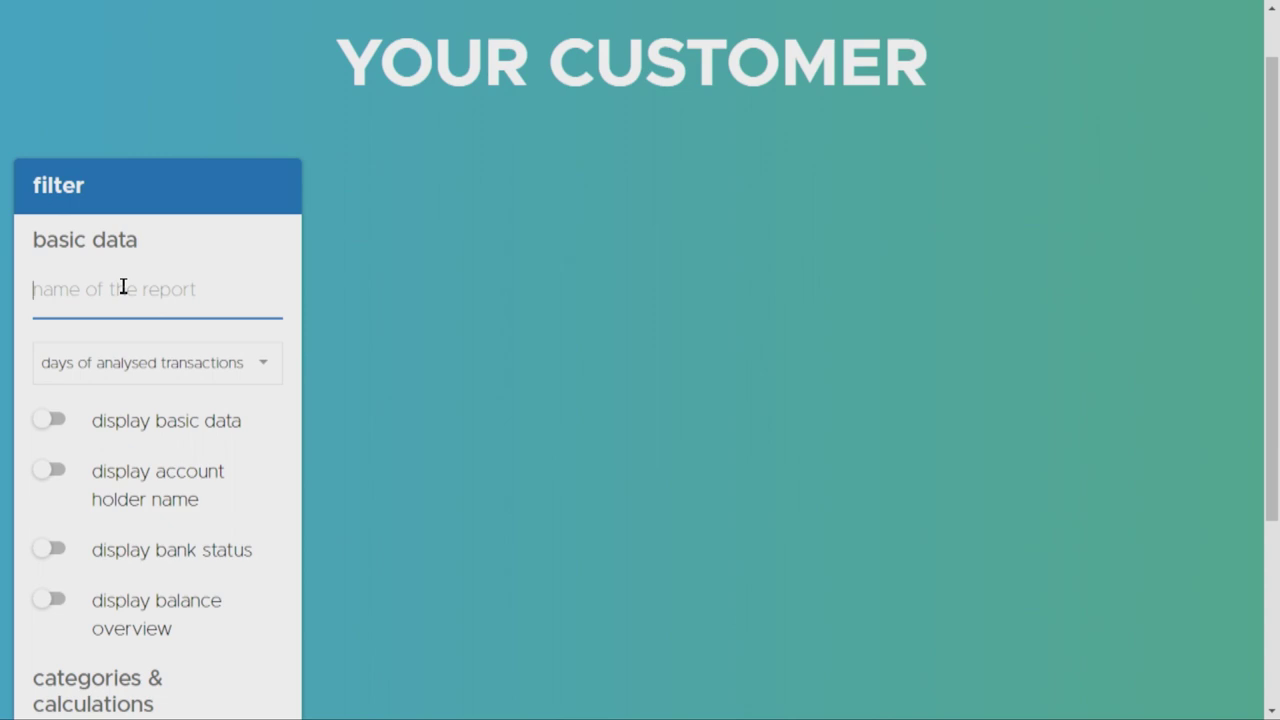
type("your customer")
left_click(73, 378)
left_click(68, 437)
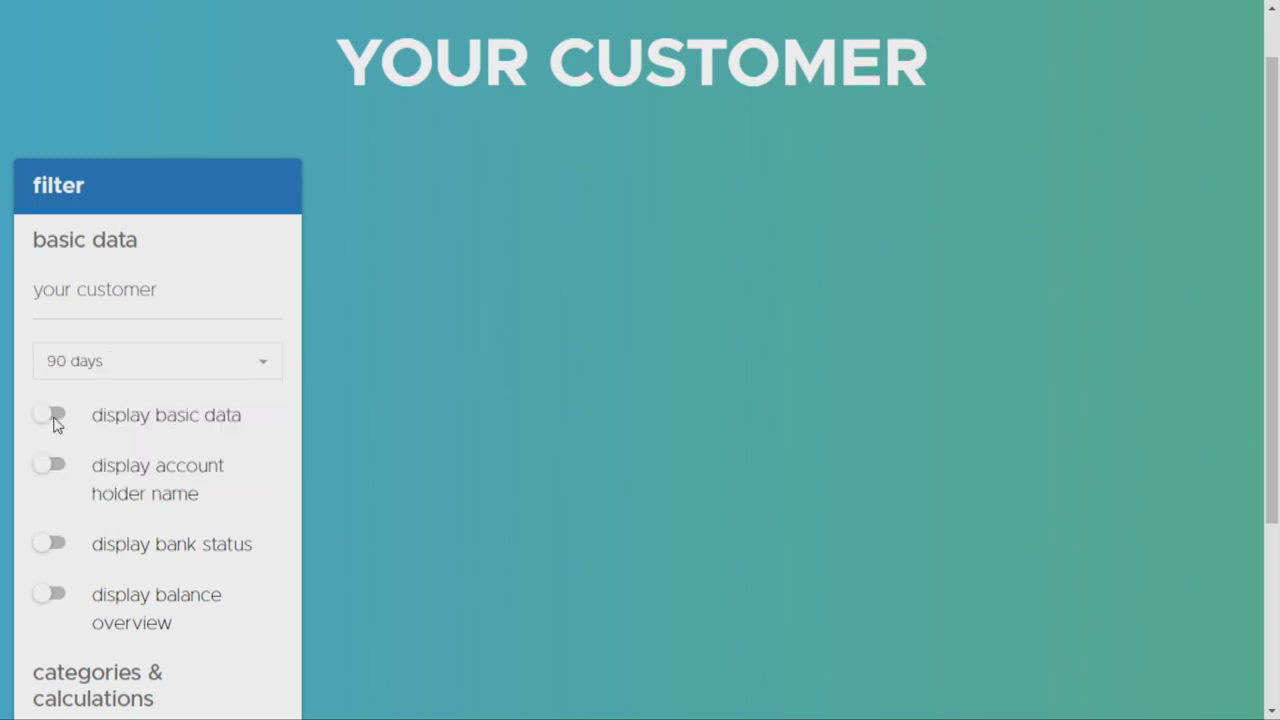
Step: Show basic data with account holder name, bank status, and the balance overview cashflow chart
left_click(47, 417)
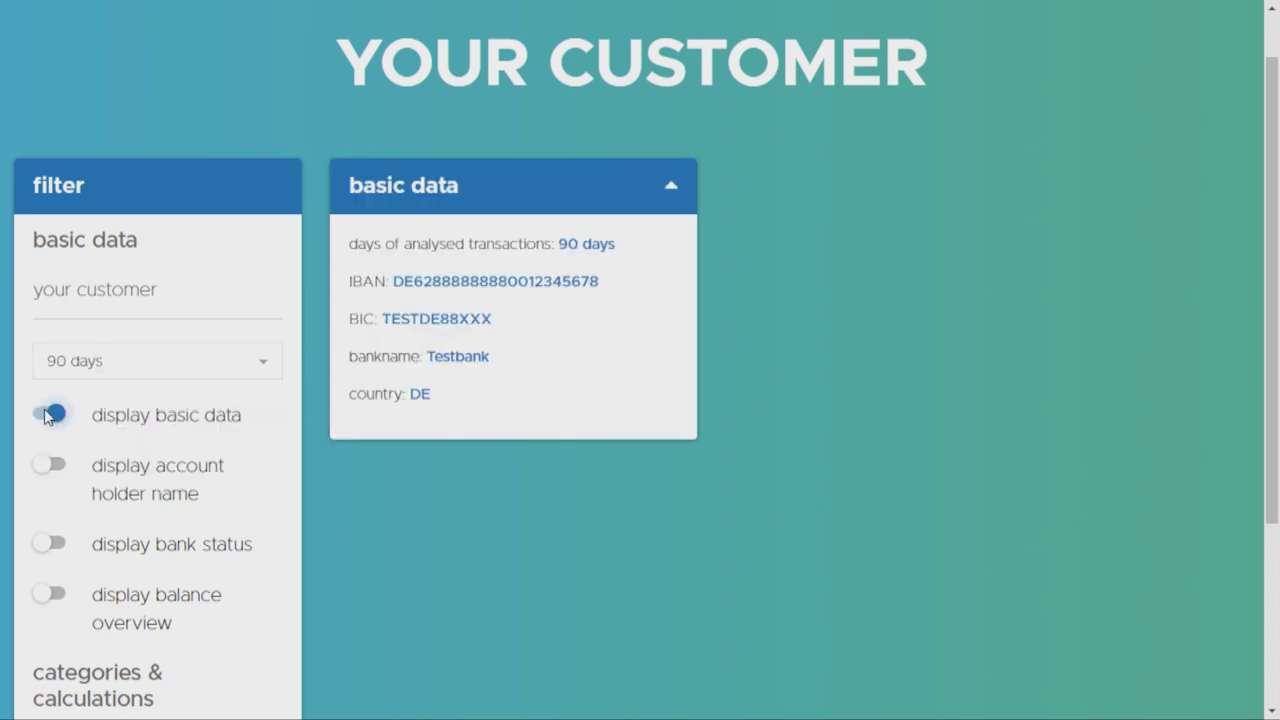
left_click(47, 472)
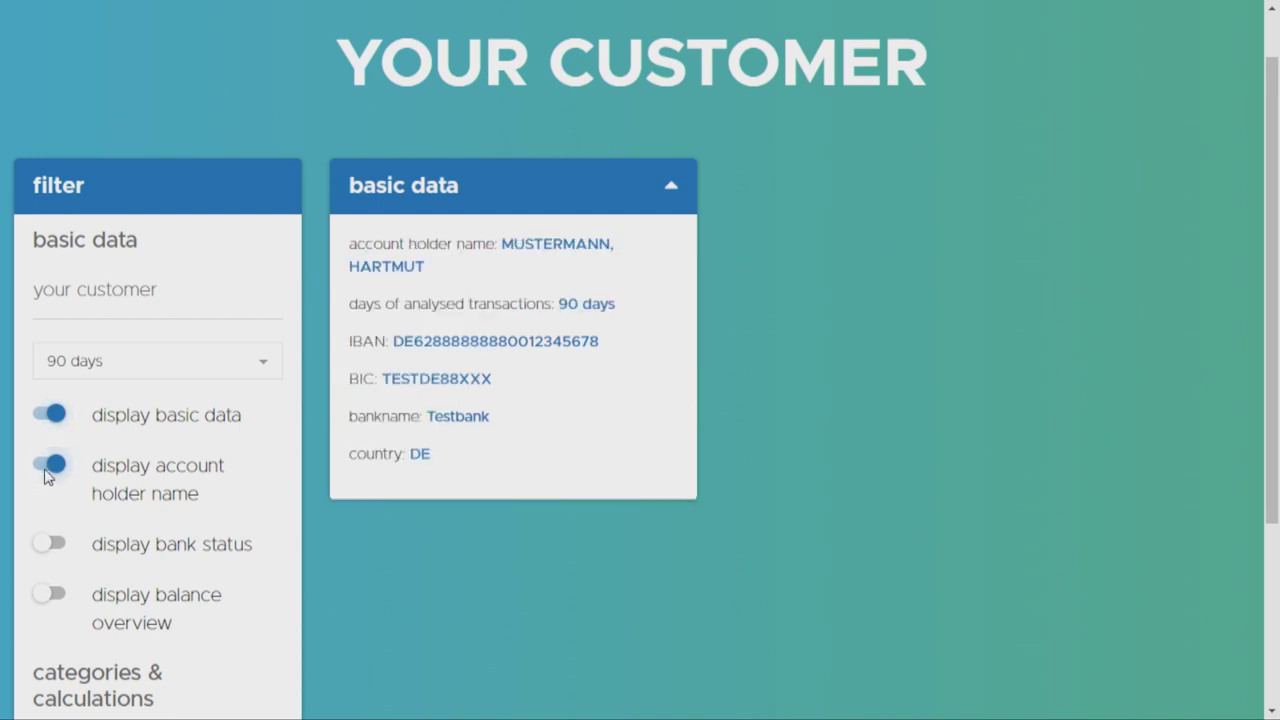
left_click(51, 546)
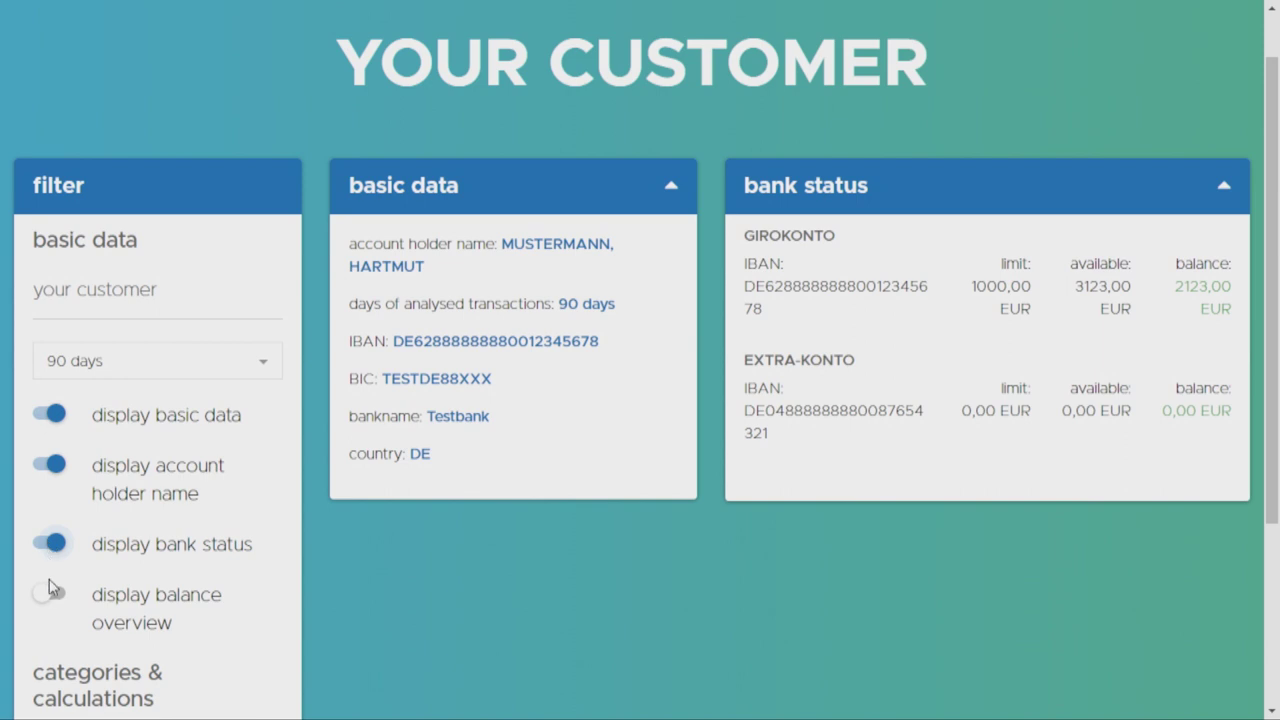
scroll(52, 596, "down", 1)
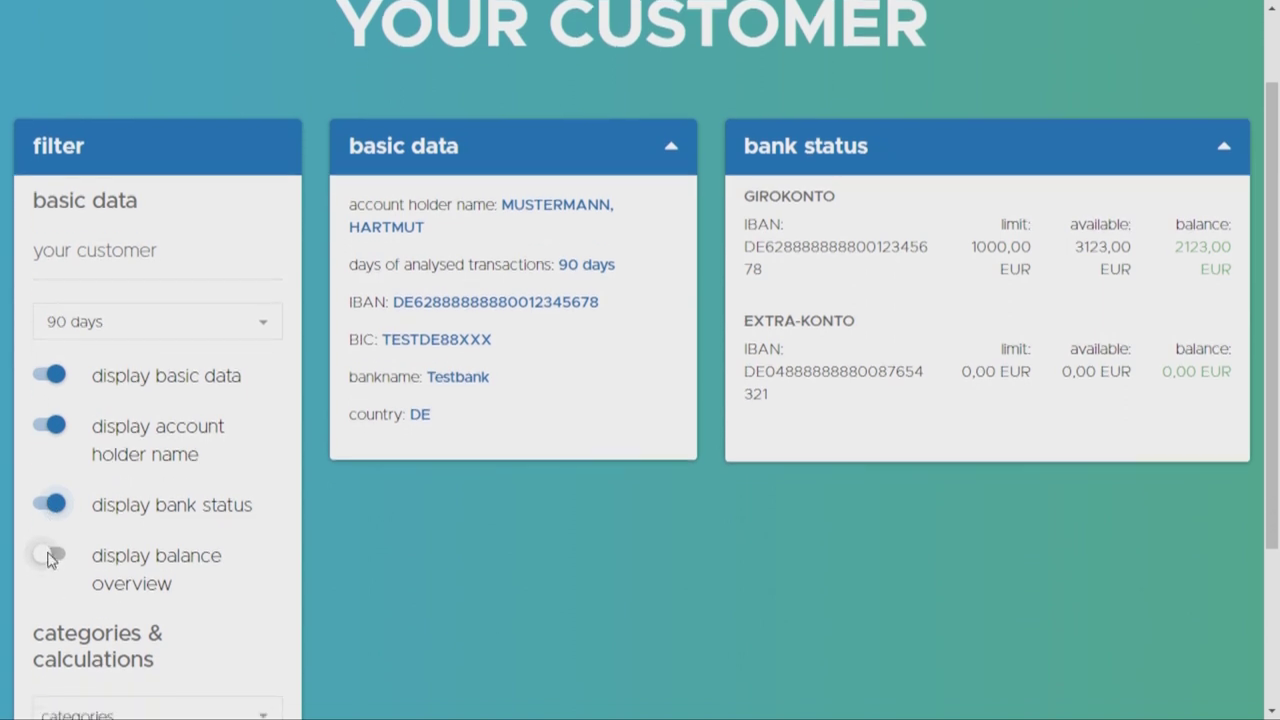
left_click(50, 558)
Step: Add the loan repayment, vehicle leasing and life insurance categories to the report
scroll(281, 637, "down", 3)
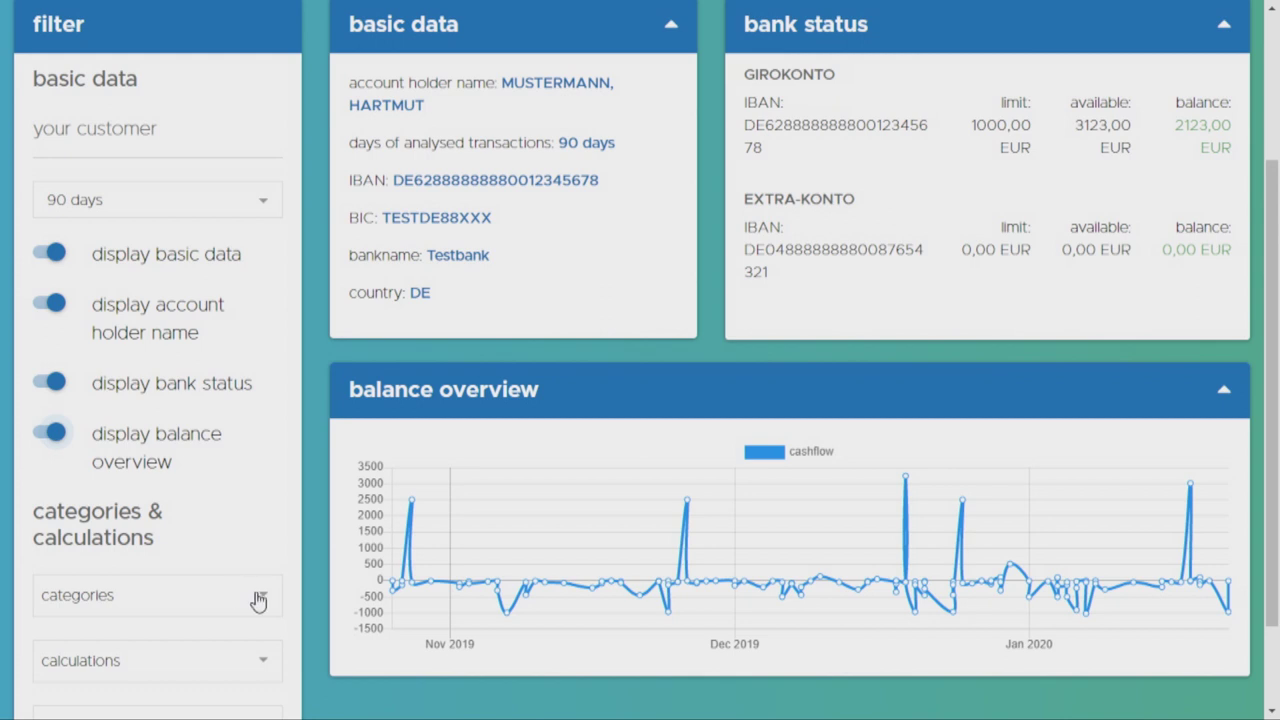
left_click(259, 599)
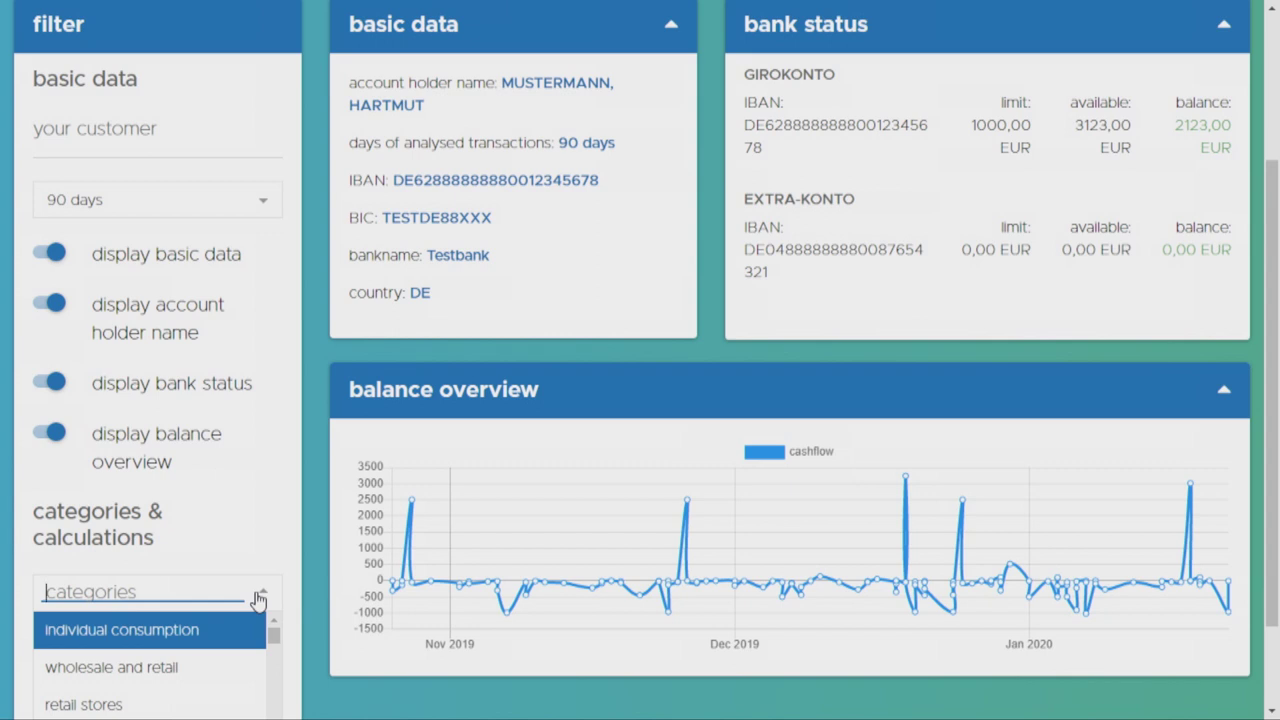
type("loans")
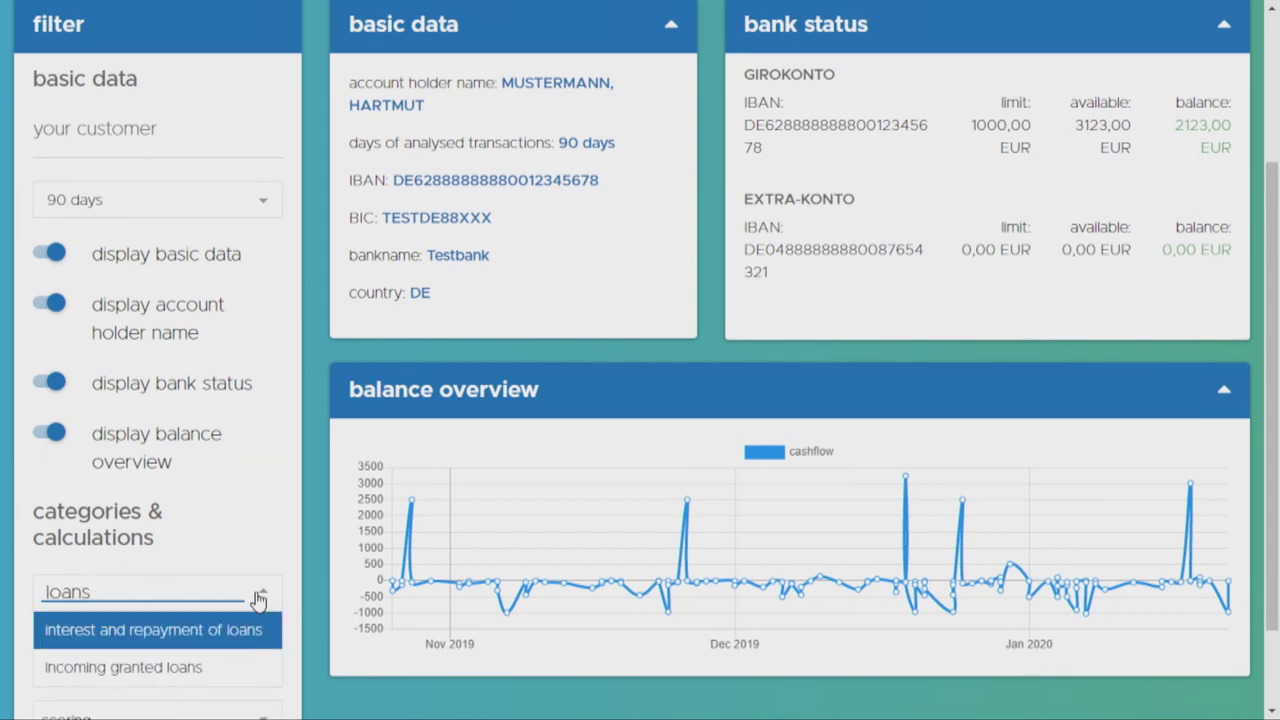
key("Return")
type("leasing")
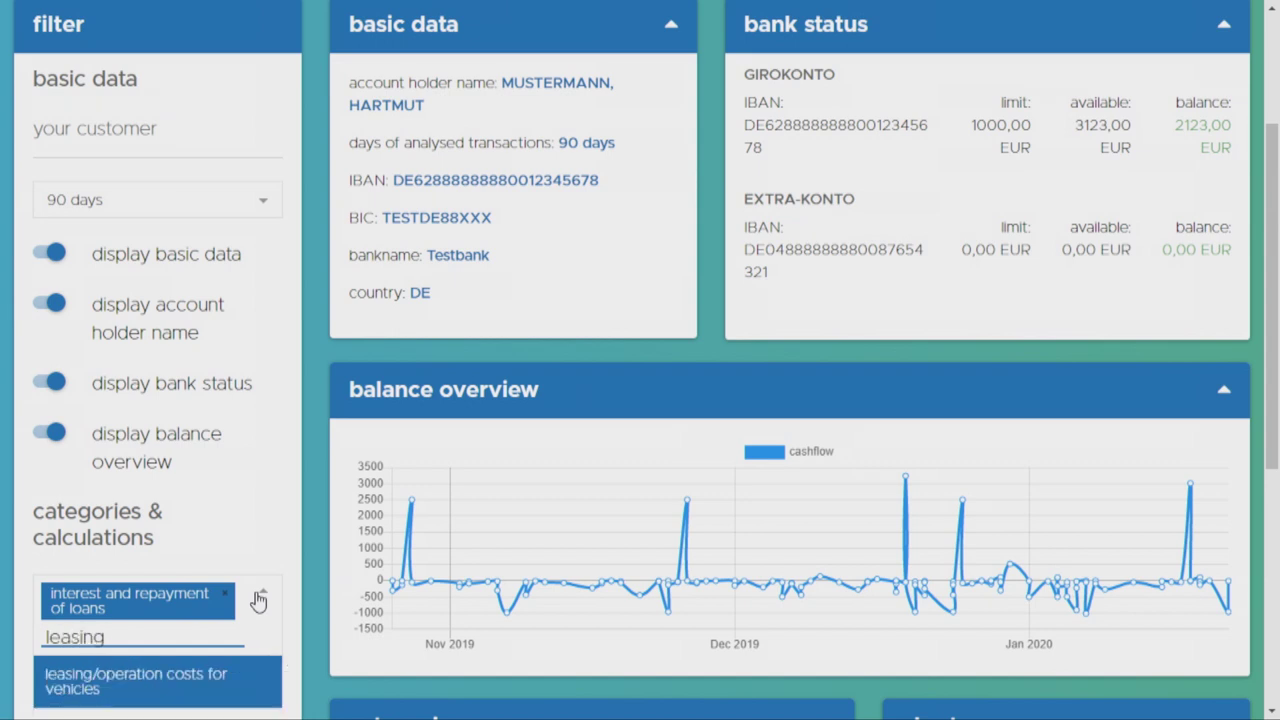
key("Return")
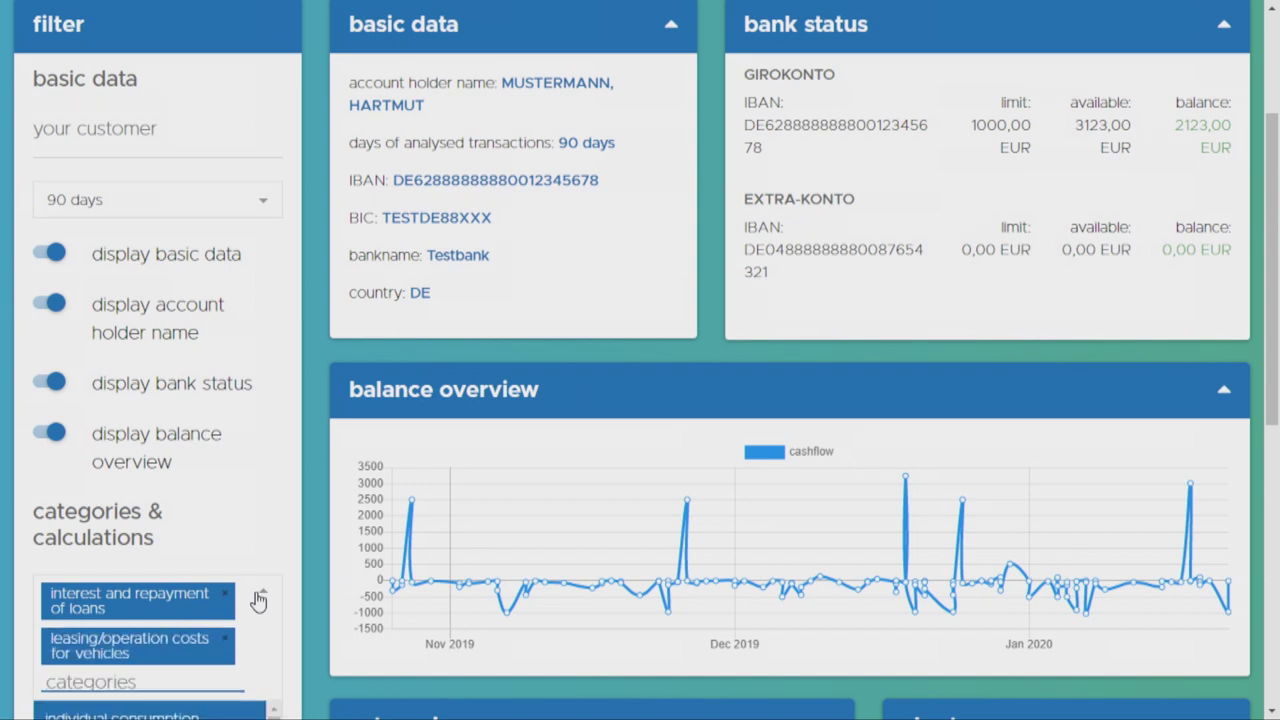
type("life")
key("Return")
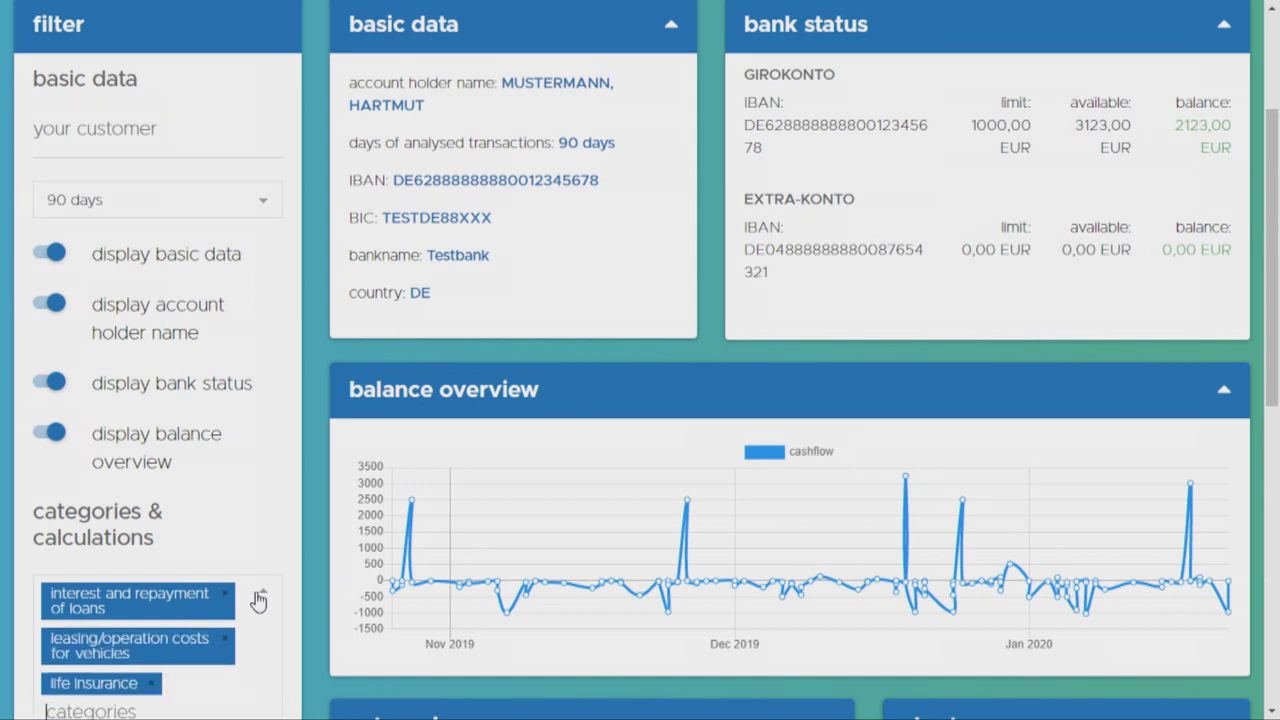
scroll(315, 600, "down", 2)
scroll(315, 600, "down", 3)
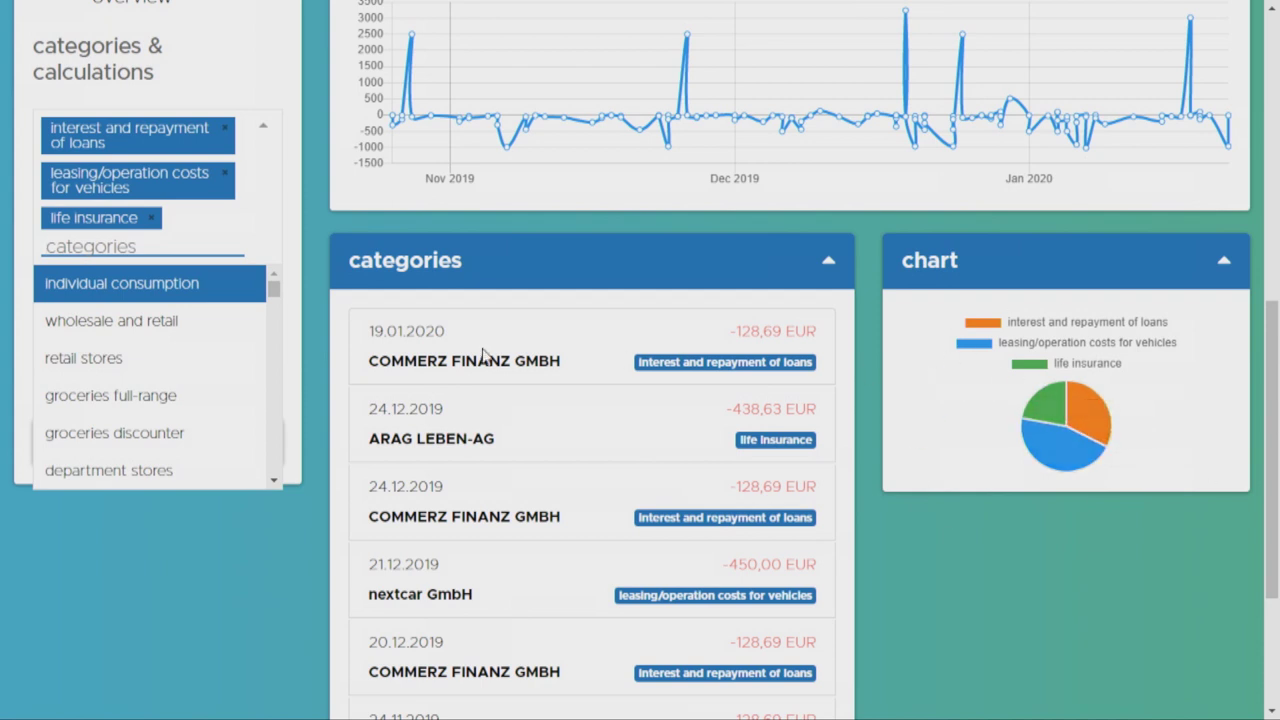
Step: Add sum, average and median calculations, showing -1982.08 €, -247.76 € and -128.69 €
left_click(320, 245)
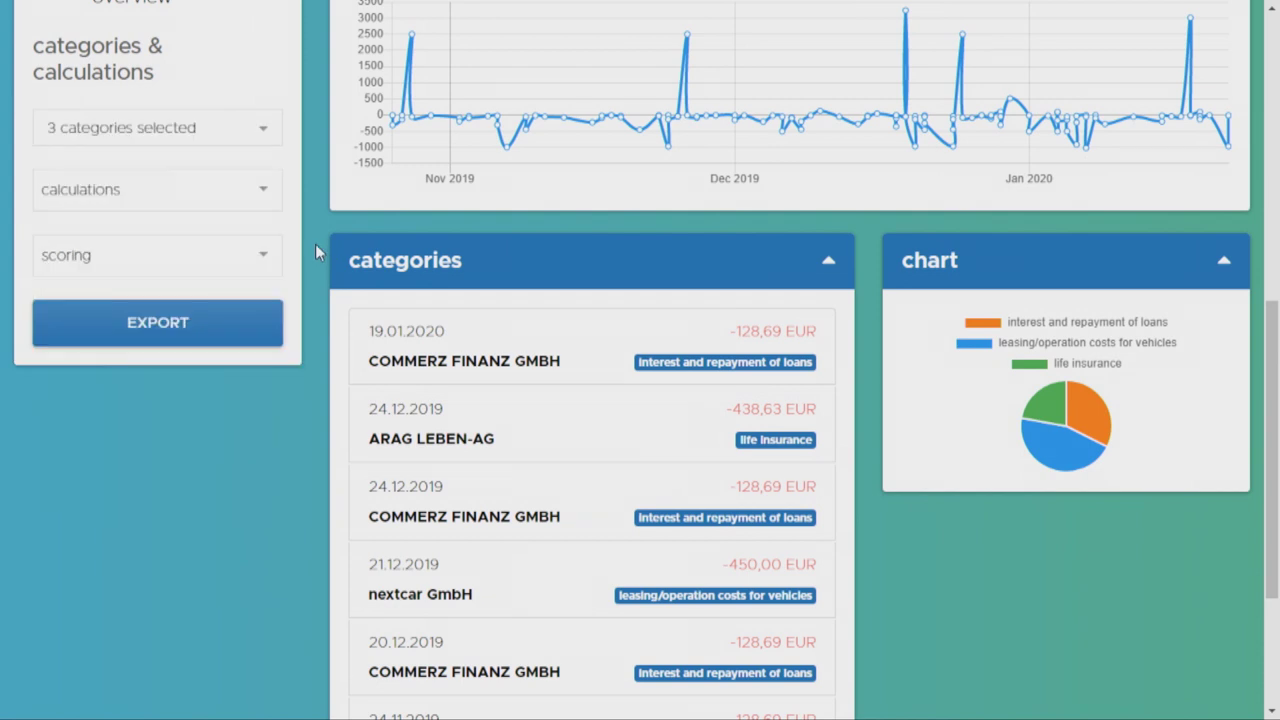
left_click(188, 192)
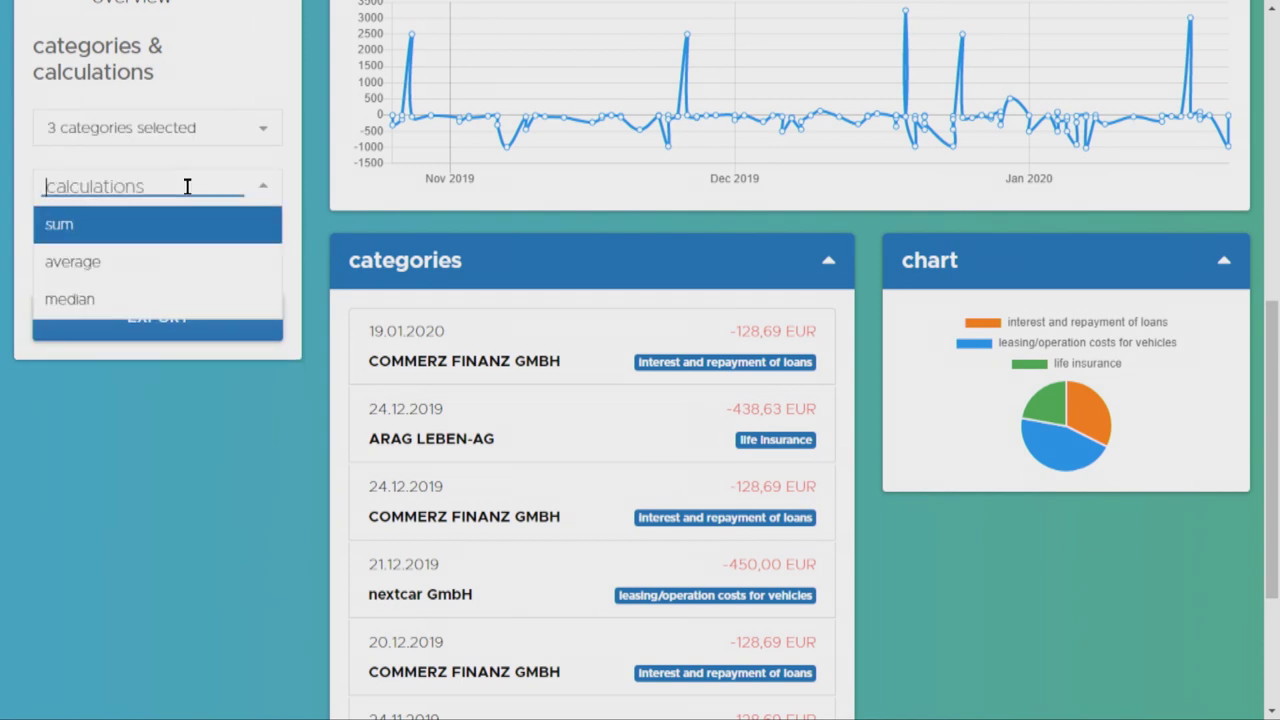
left_click(105, 225)
left_click(86, 291)
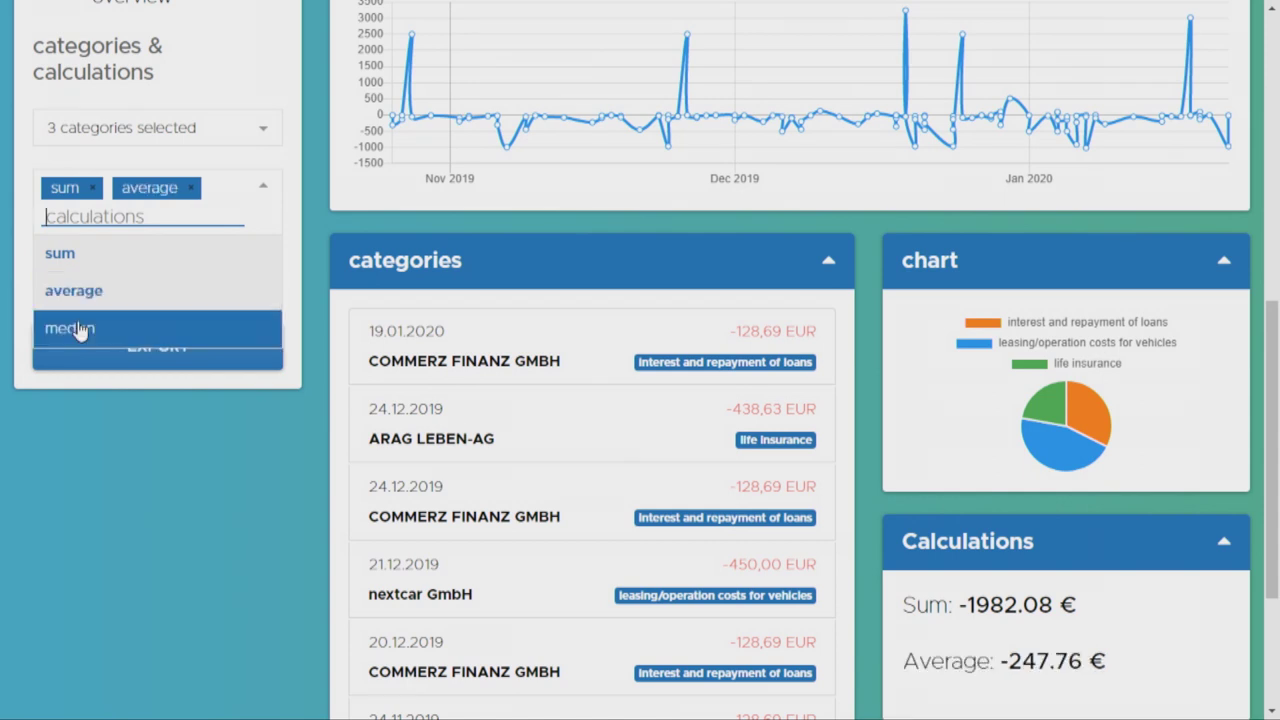
left_click(78, 331)
scroll(424, 440, "down", 1)
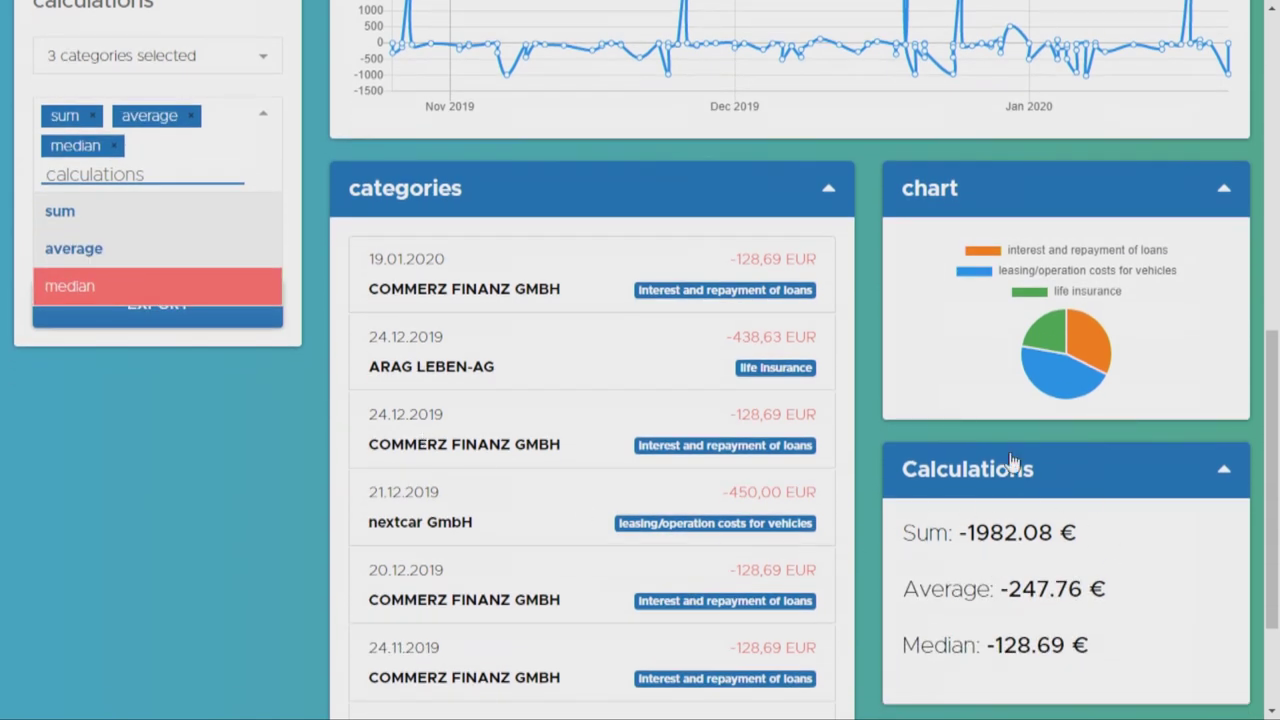
left_click(314, 277)
scroll(278, 138, "up", 1)
scroll(278, 138, "up", 1)
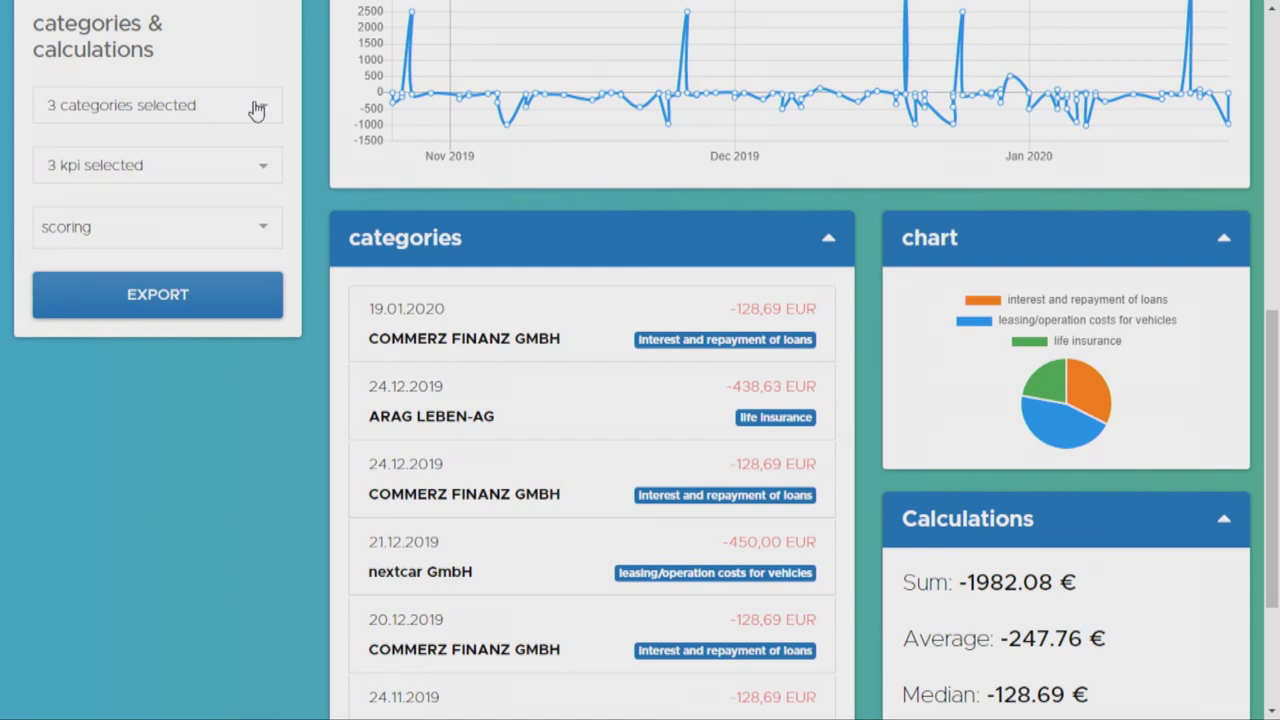
Step: Remove all three chosen categories from the report
left_click(255, 108)
key("BackSpace")
key("BackSpace")
key("BackSpace")
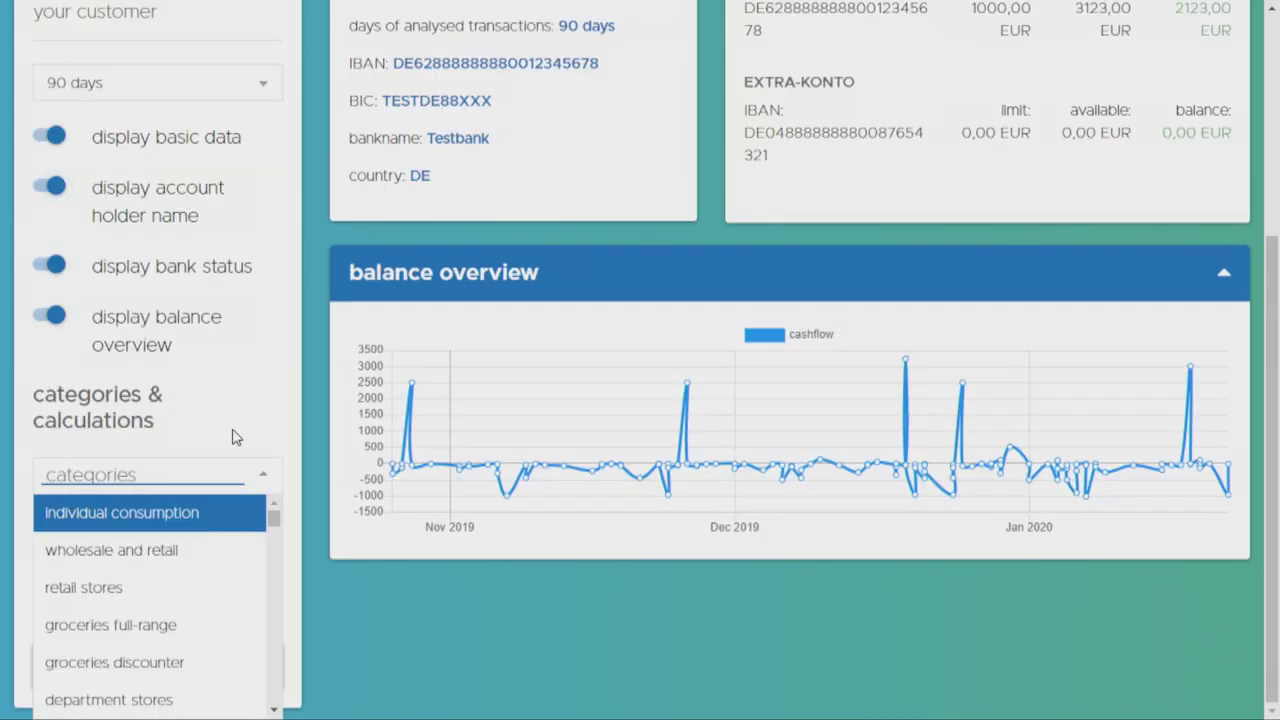
left_click(303, 408)
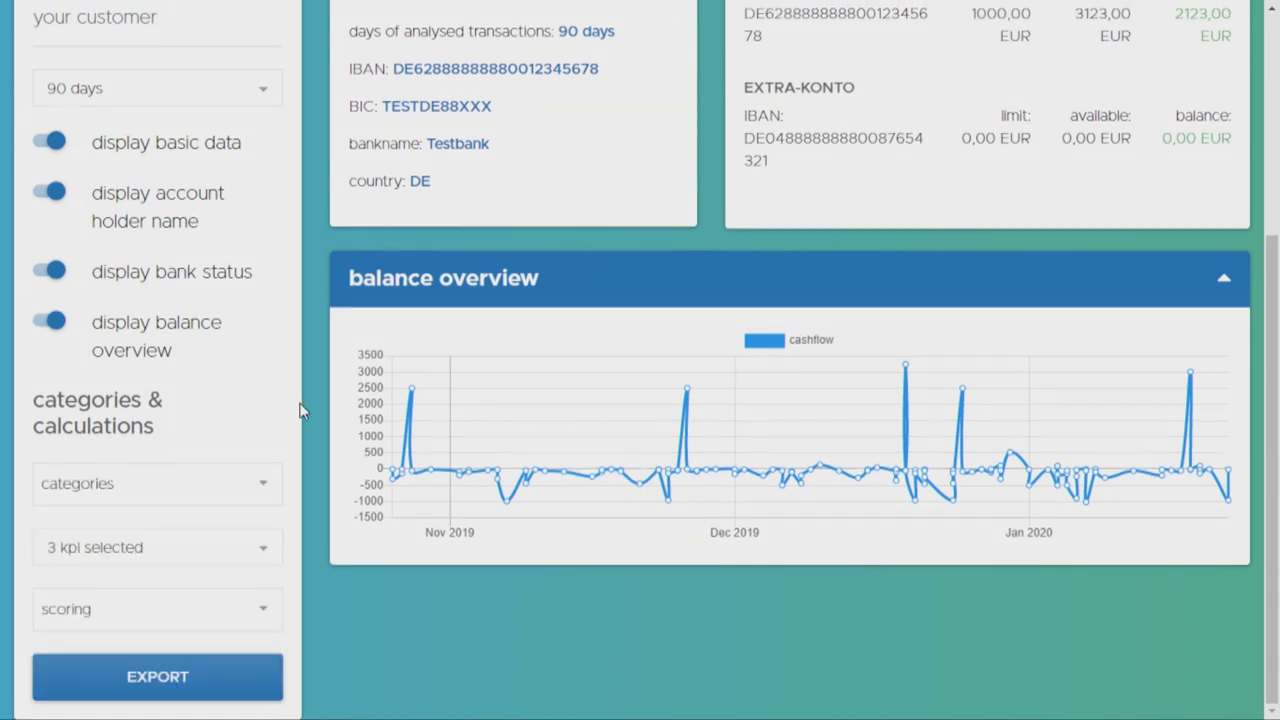
Step: Add account score 26, boni score A and Informa-Consumer score 945 to the report
left_click(165, 620)
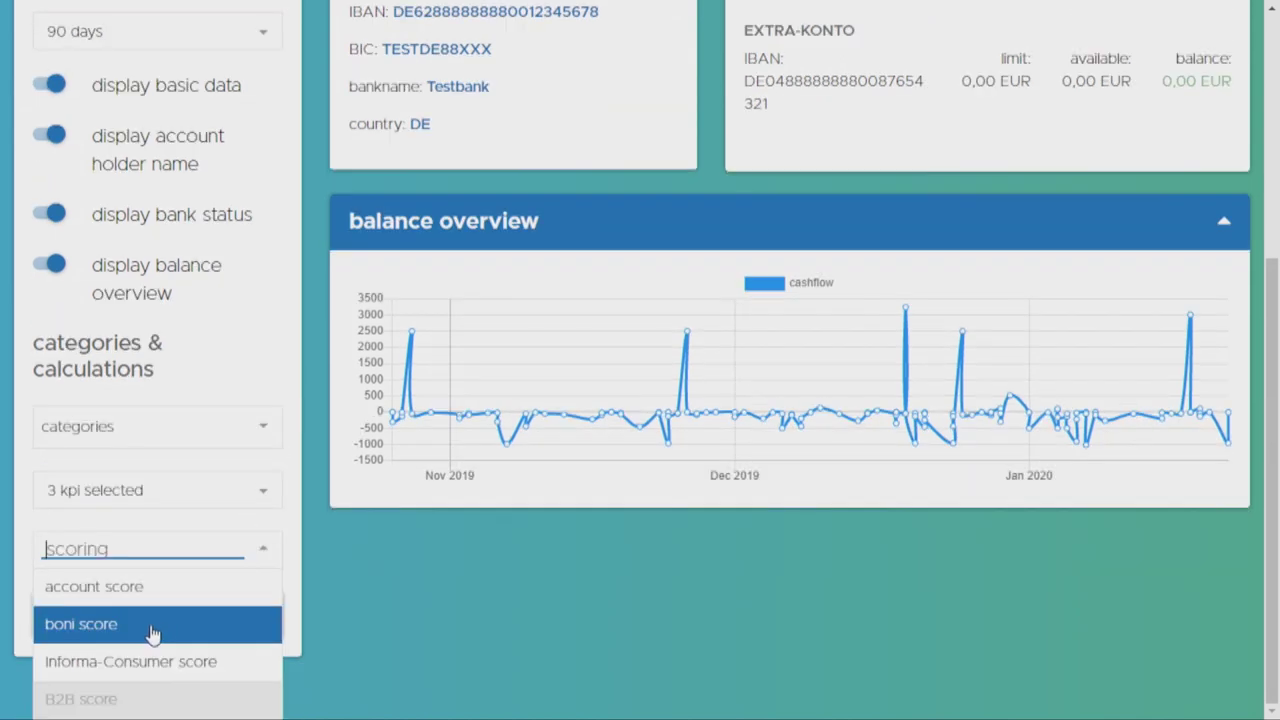
left_click(134, 587)
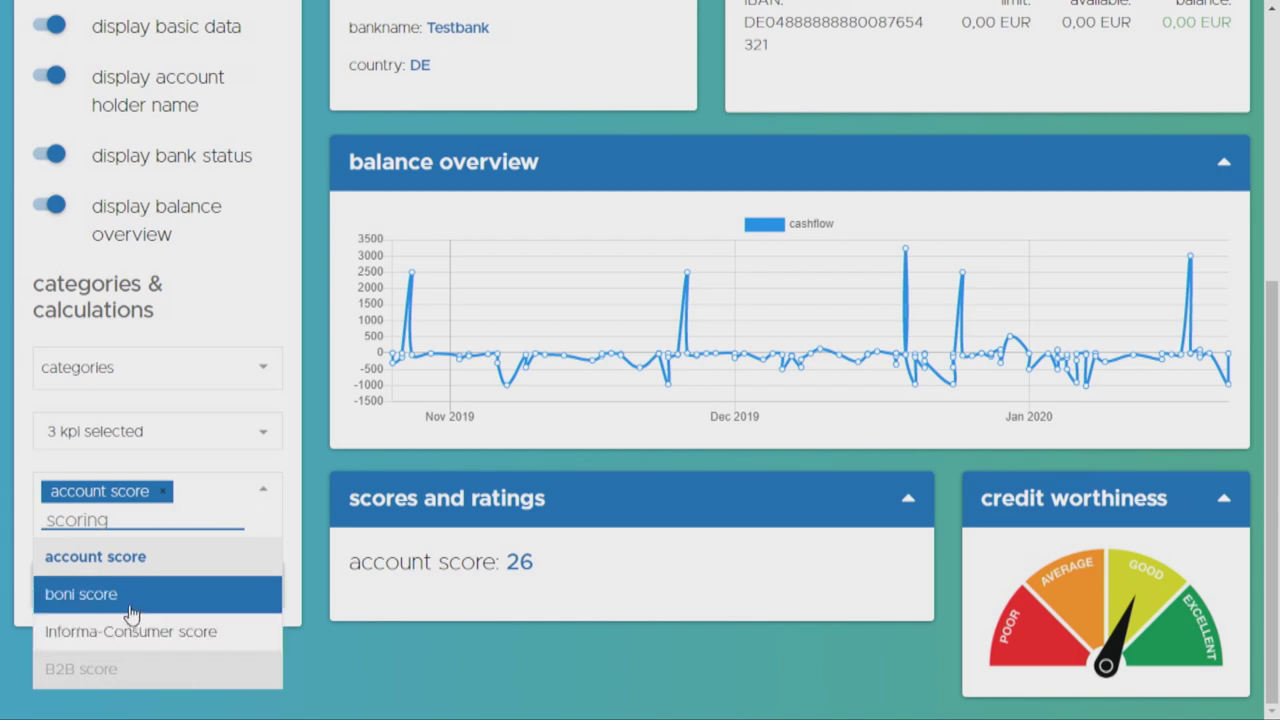
left_click(131, 614)
left_click(130, 659)
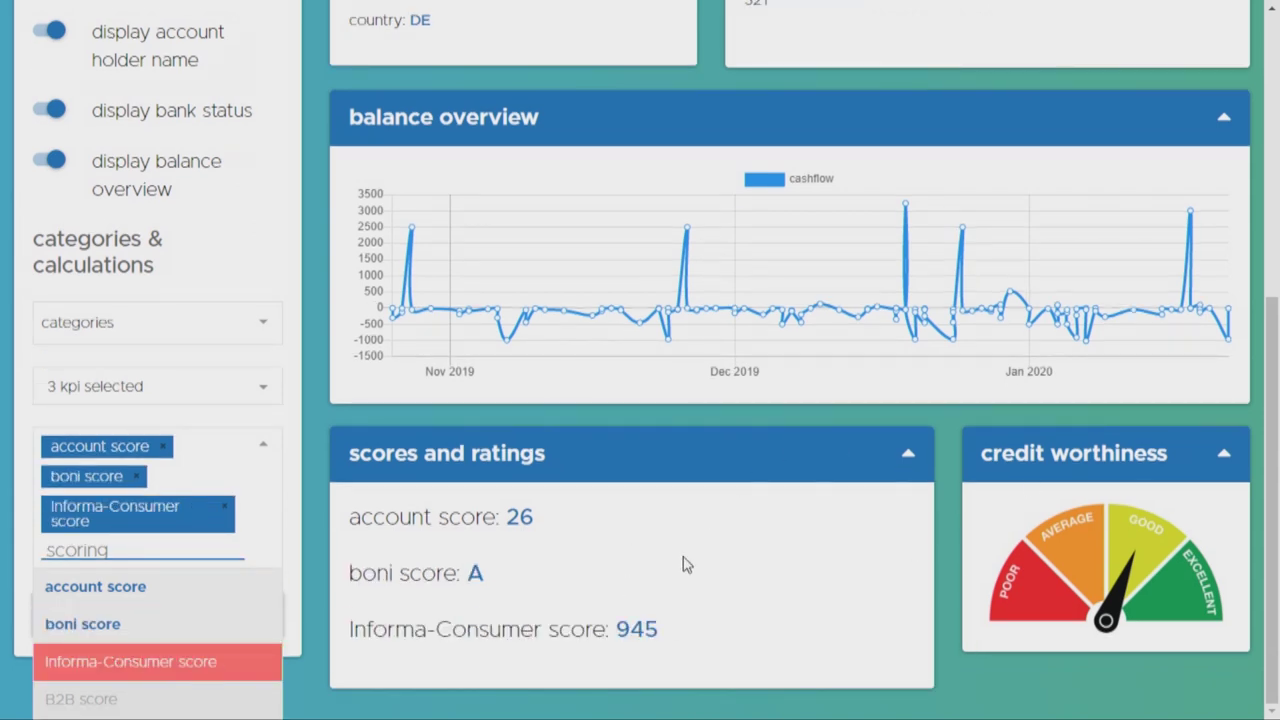
left_click(313, 413)
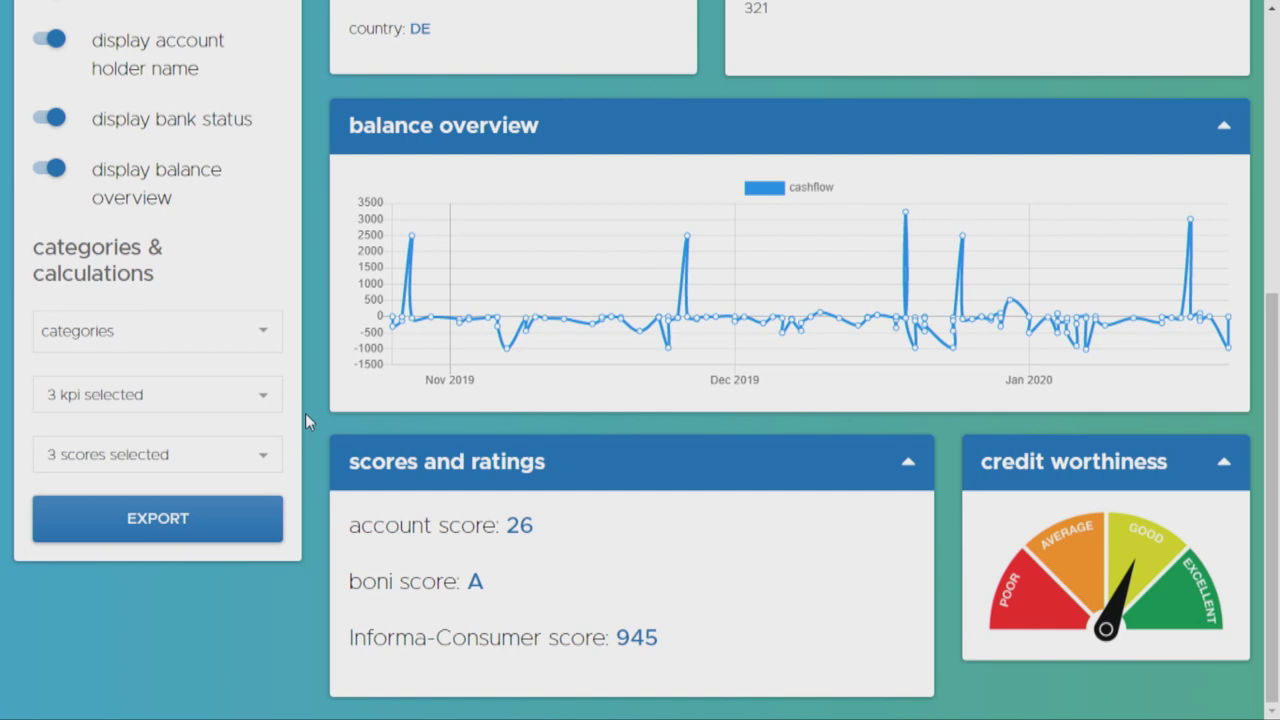
scroll(305, 413, "up", 1)
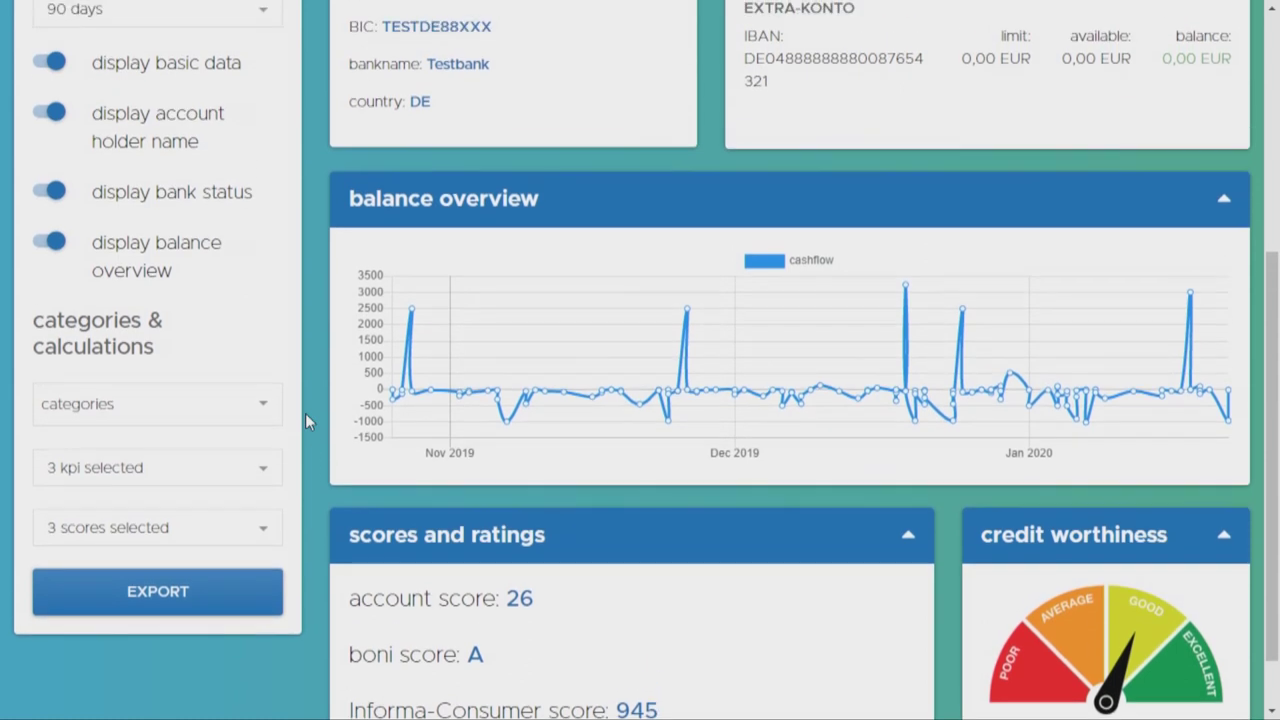
scroll(305, 413, "up", 1)
scroll(305, 413, "up", 1)
scroll(305, 413, "up", 1)
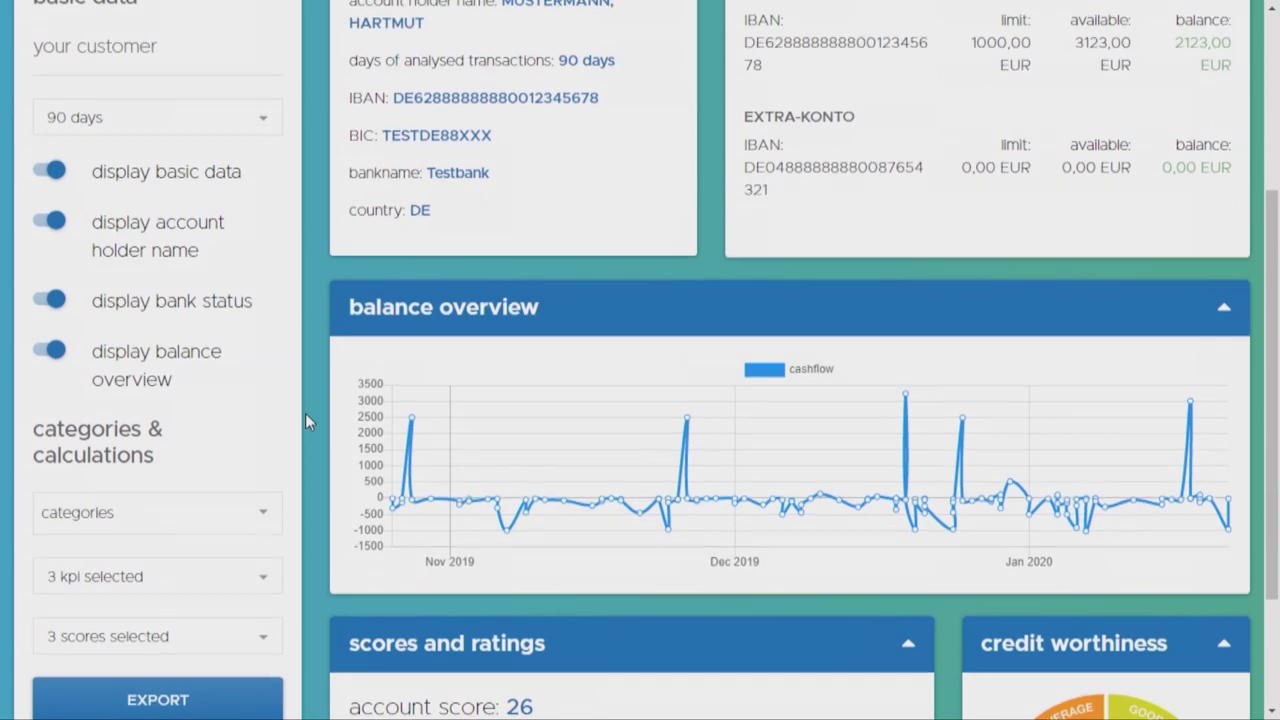
scroll(305, 420, "up", 1)
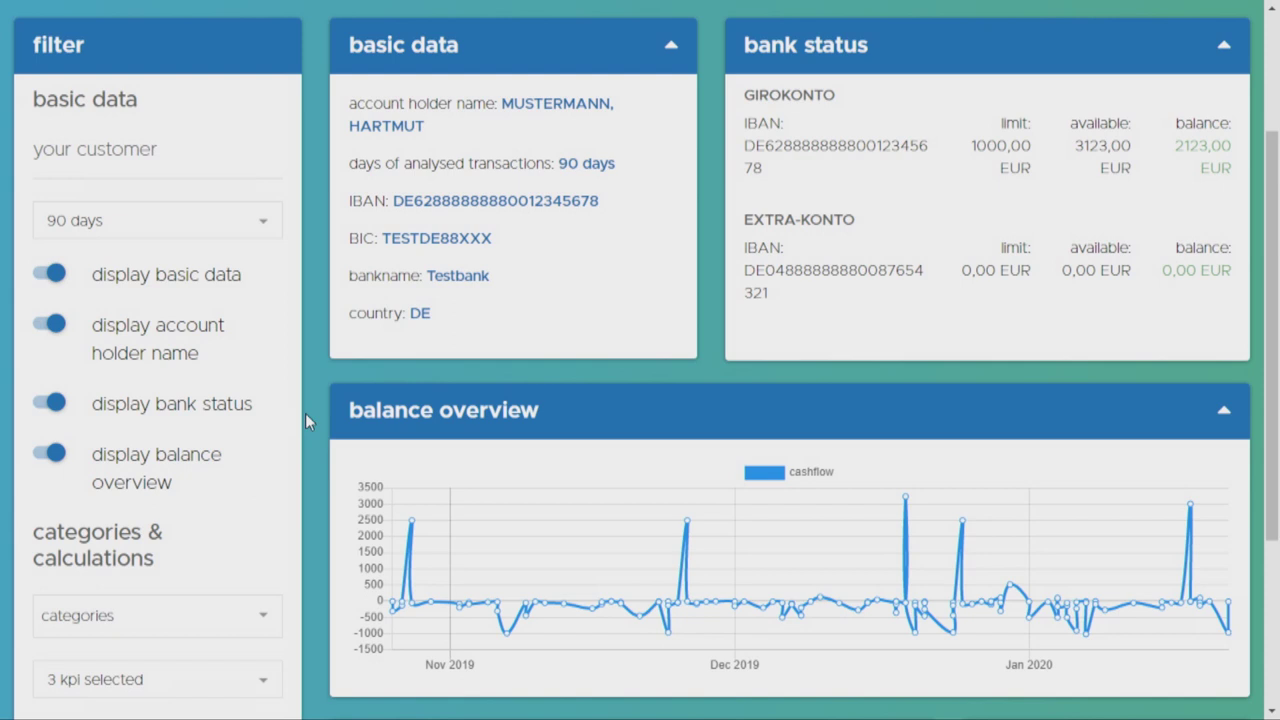
scroll(305, 413, "up", 1)
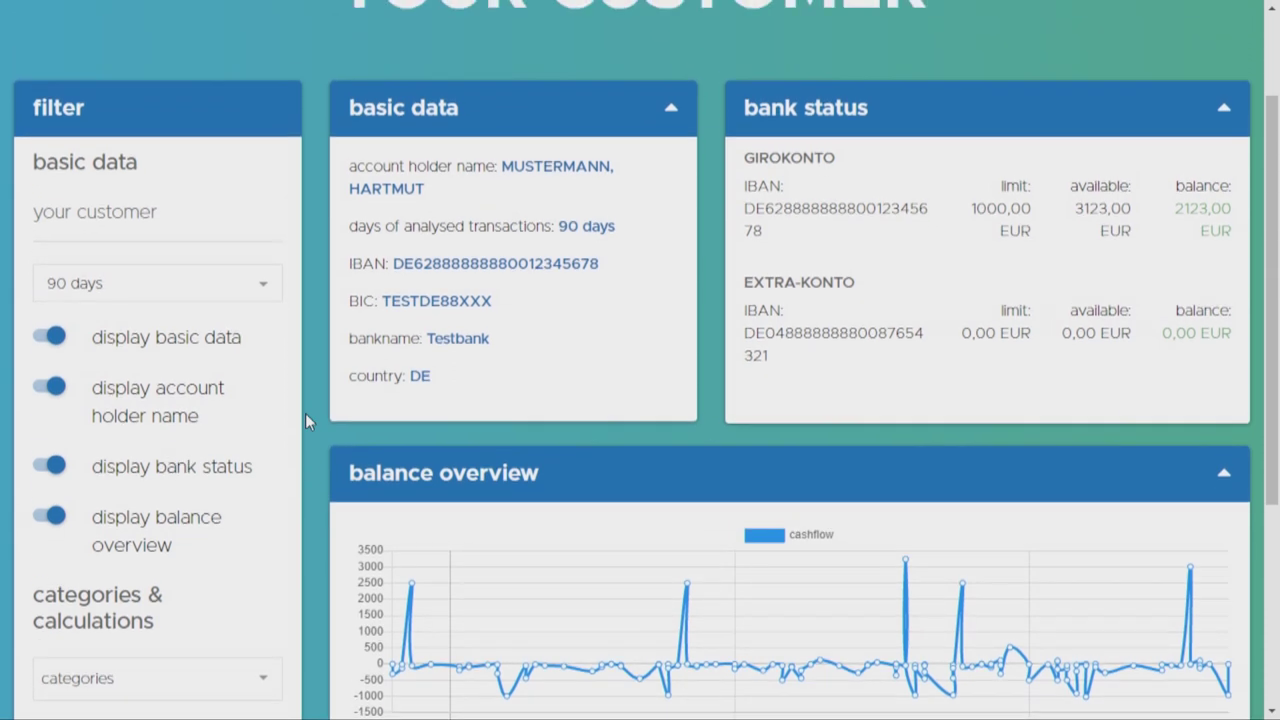
scroll(305, 413, "up", 1)
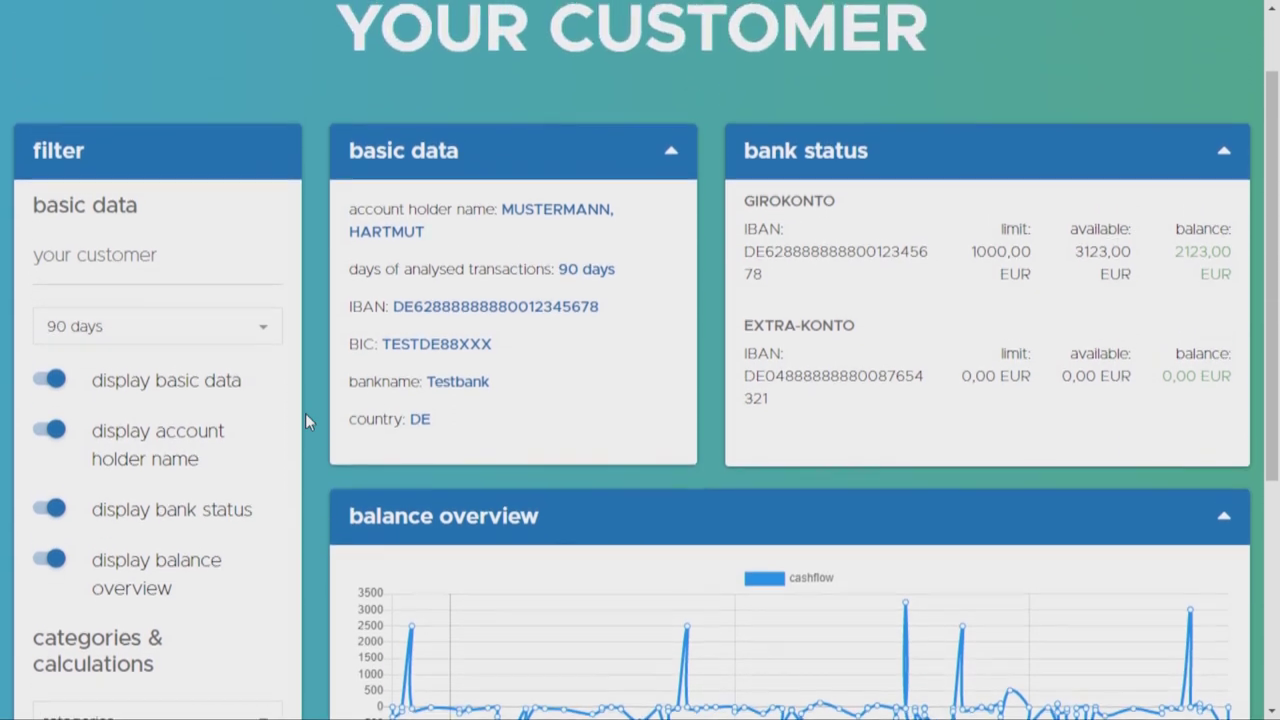